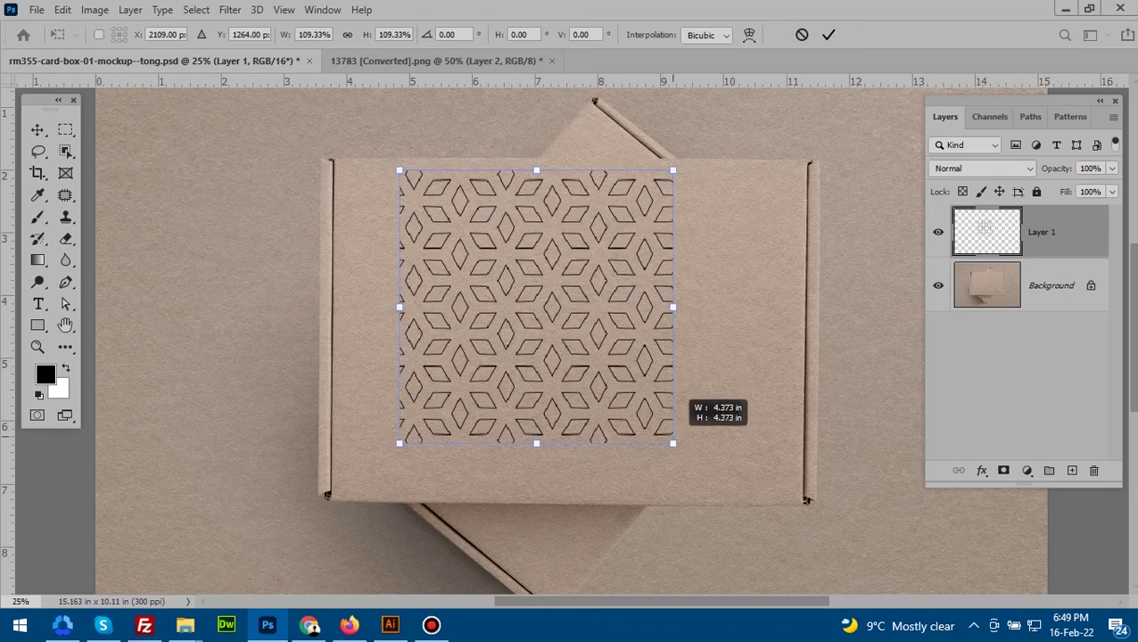
# Step: Commit the geometric pattern's resize, then cut the whole pattern from Layer 1 with a rectangular selection around it
pyautogui.press('Return')
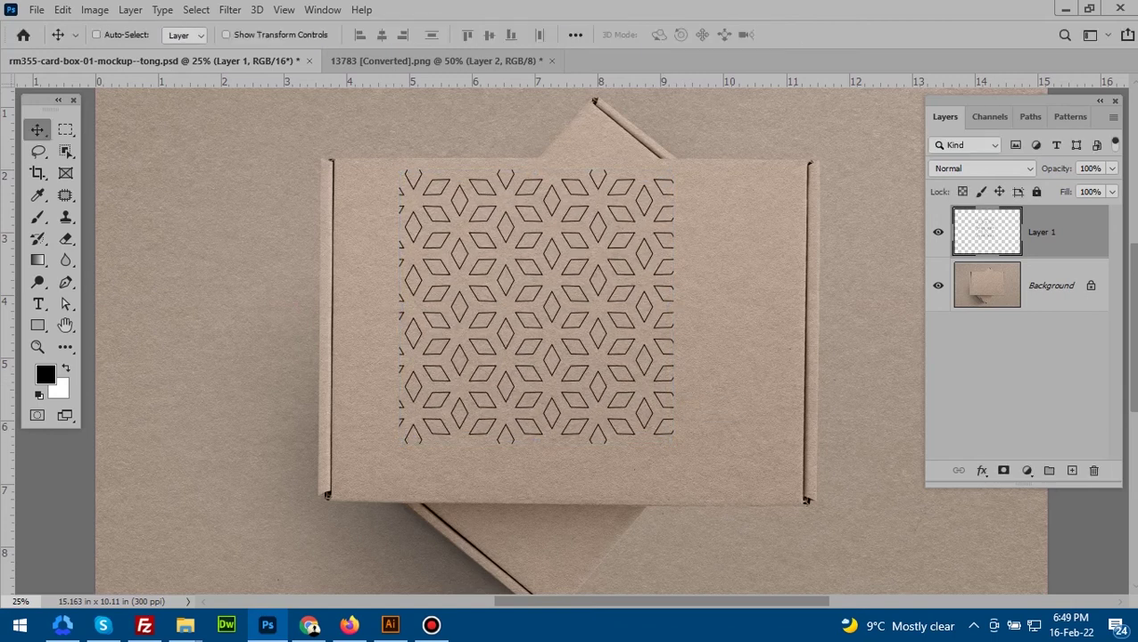
pyautogui.keyDown('ctrl'); pyautogui.click(986, 230); pyautogui.keyUp('ctrl')
pyautogui.click(65, 130)
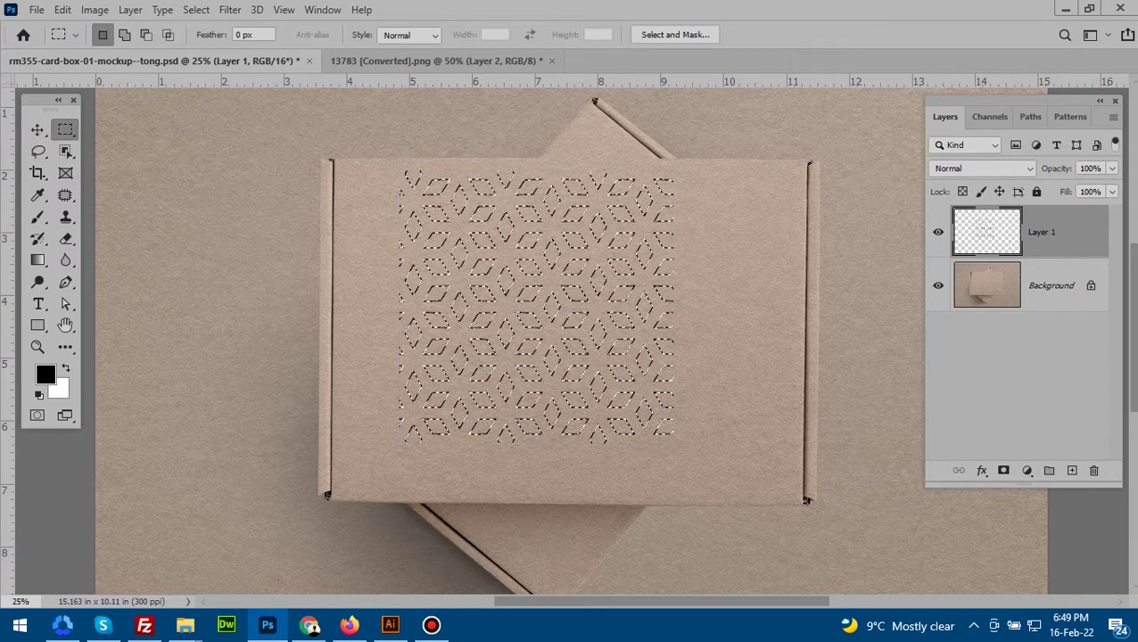
pyautogui.hotkey('ctrl', 'd')
pyautogui.moveTo(362, 138); pyautogui.dragTo(689, 463)
pyautogui.hotkey('ctrl', 'x')
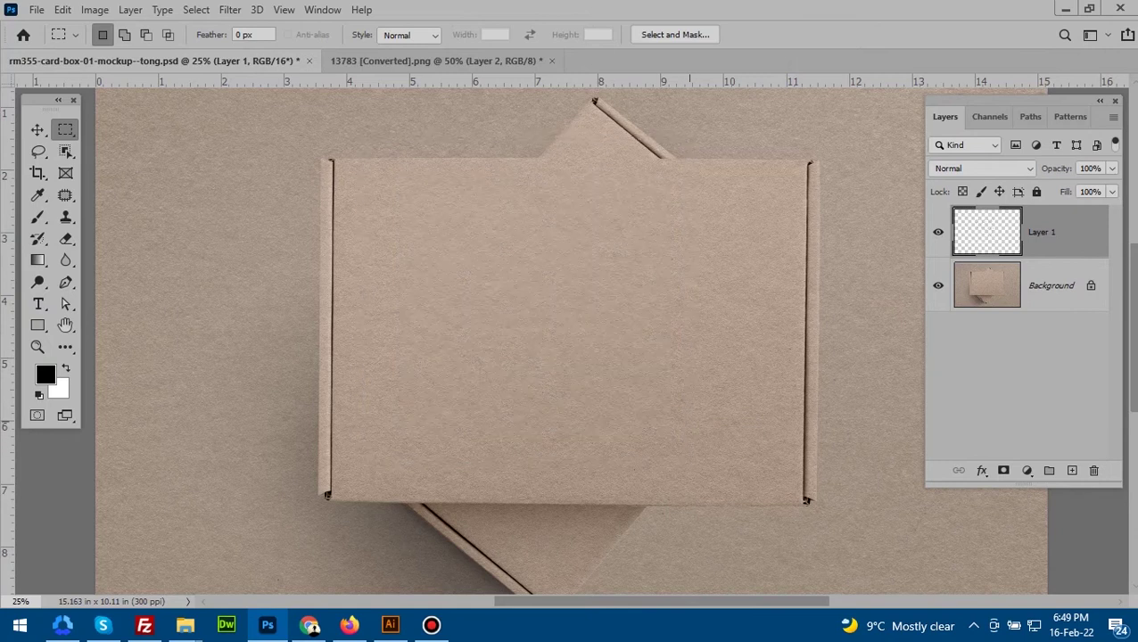
# Step: Open the Vanishing Point filter and create a perspective plane from the four corners of the upper box's lid
pyautogui.click(229, 9)
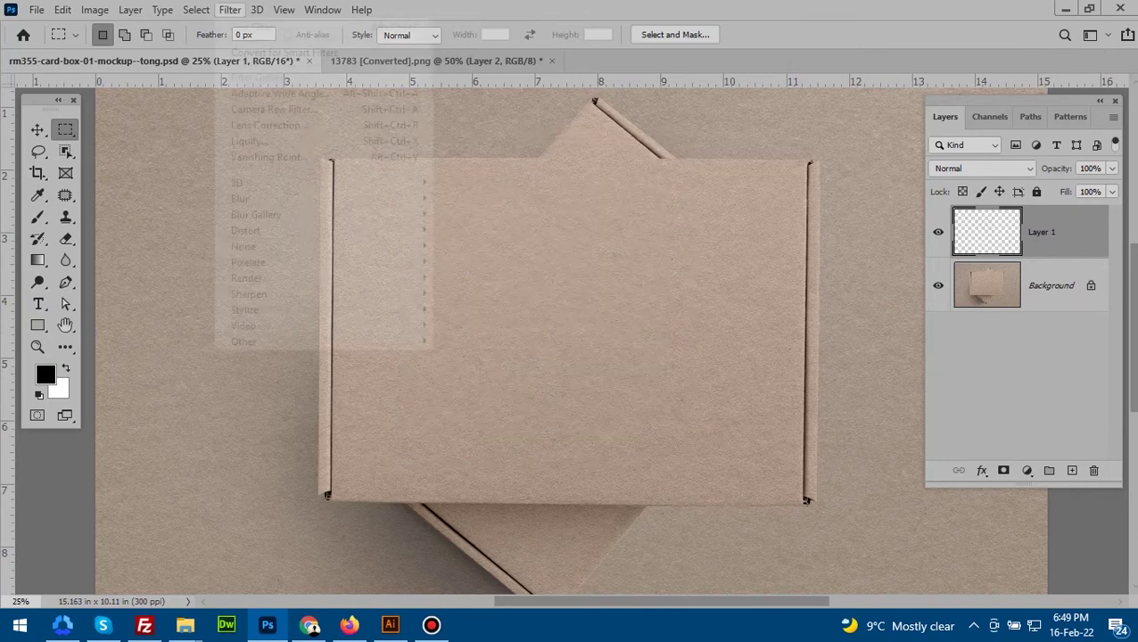
pyautogui.click(330, 158)
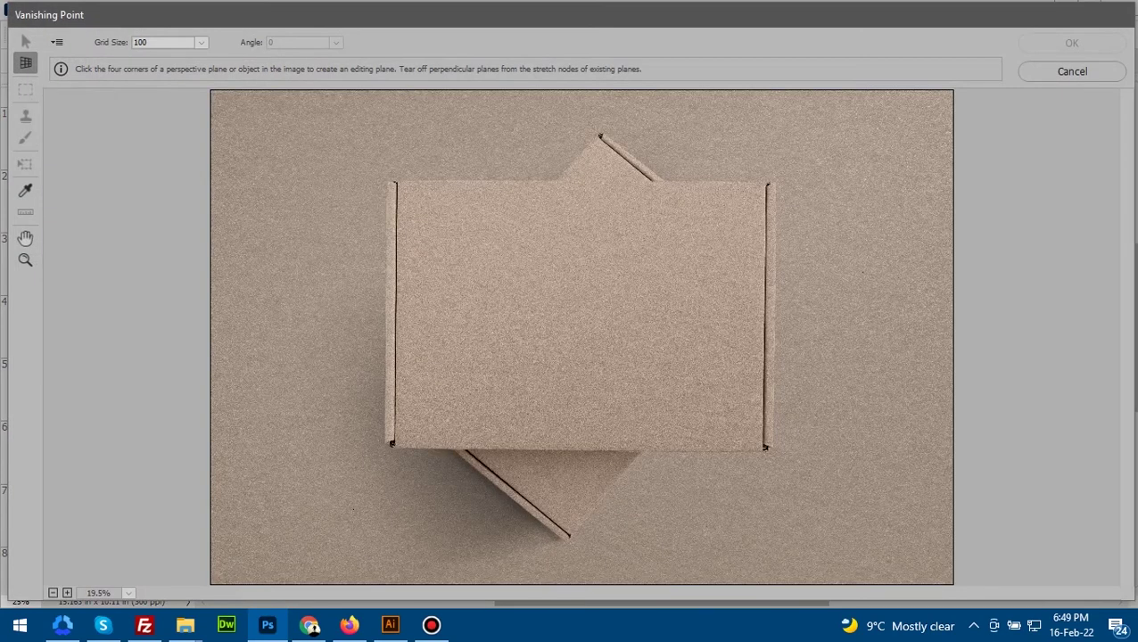
pyautogui.click(396, 183)
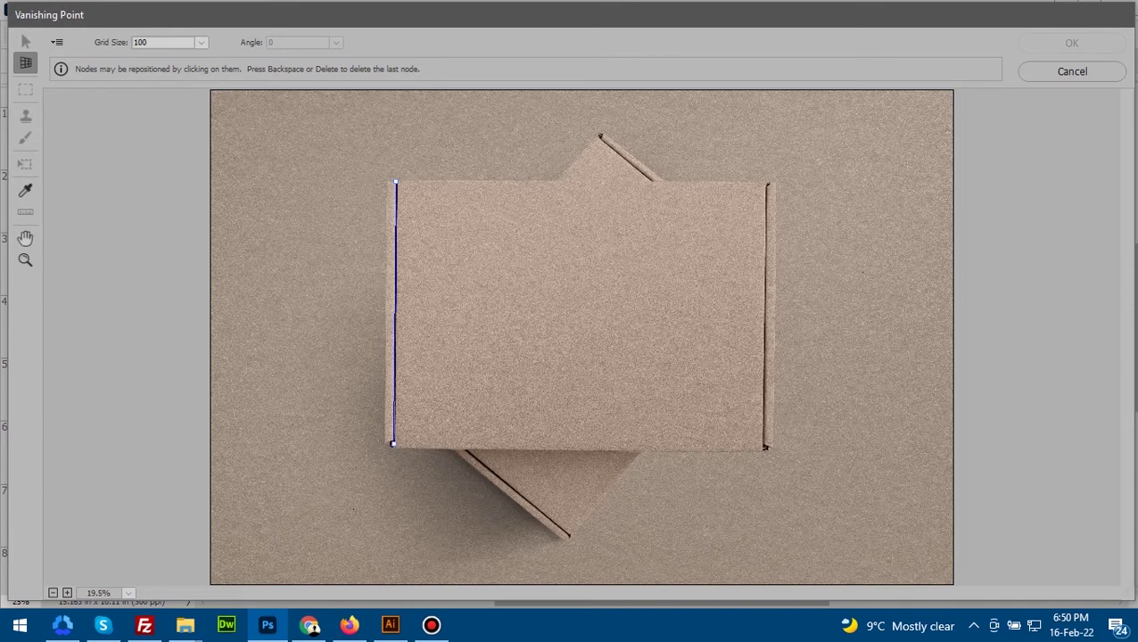
pyautogui.click(393, 443)
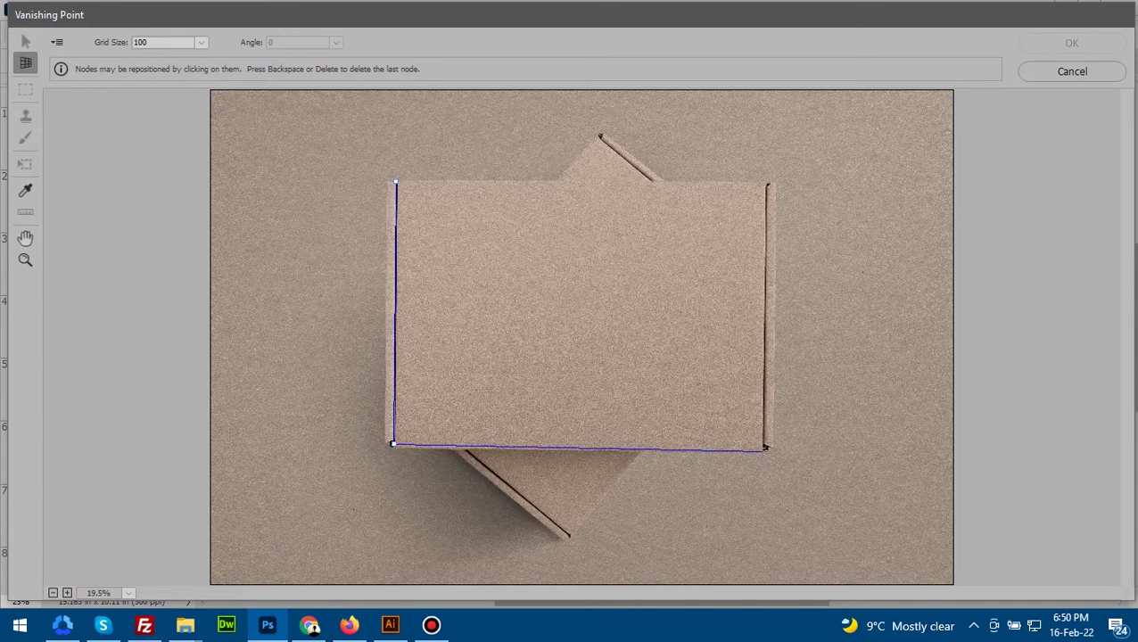
pyautogui.click(765, 449)
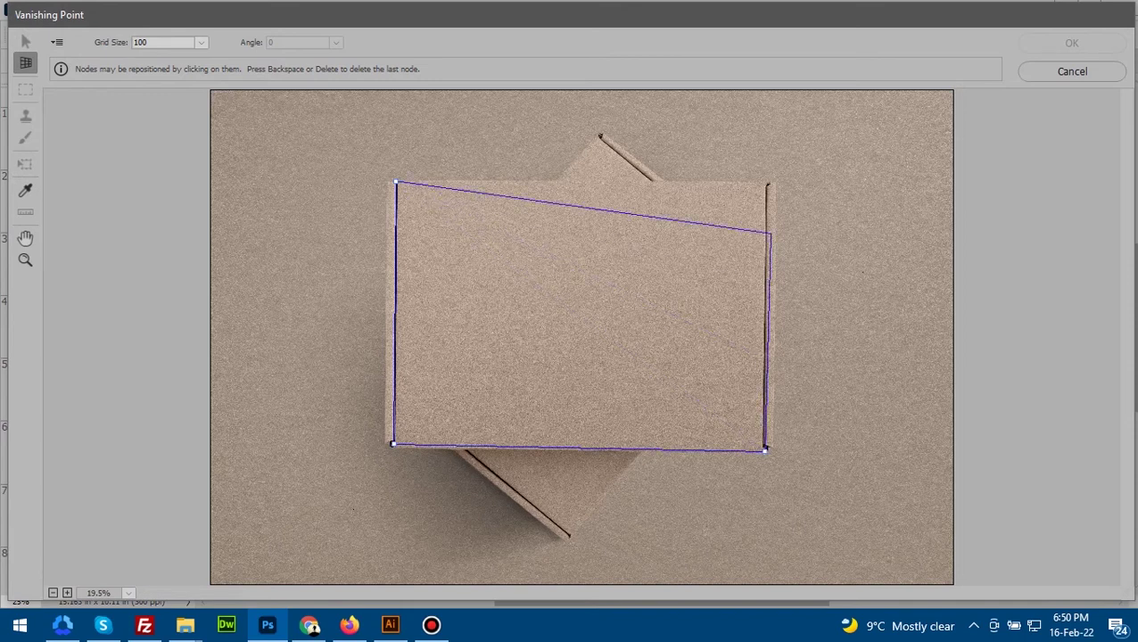
pyautogui.click(765, 184)
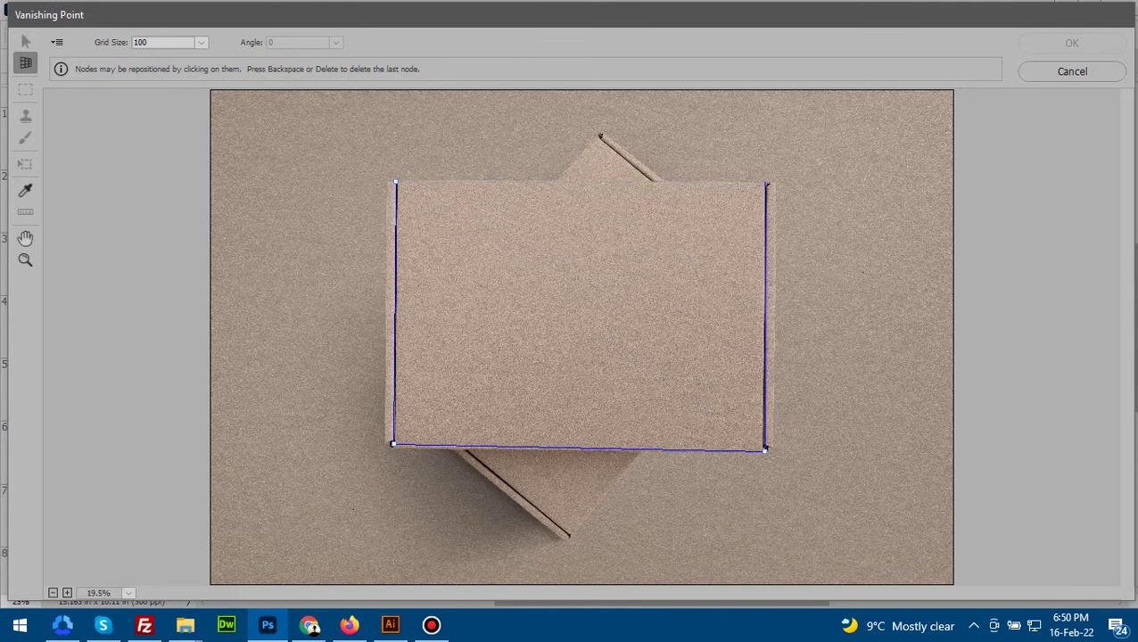
# Step: Fine-tune the perspective plane's two lower corner nodes to match the lower corners of the box lid
pyautogui.keyDown('ctrl'); pyautogui.click(394, 437); pyautogui.keyUp('ctrl')
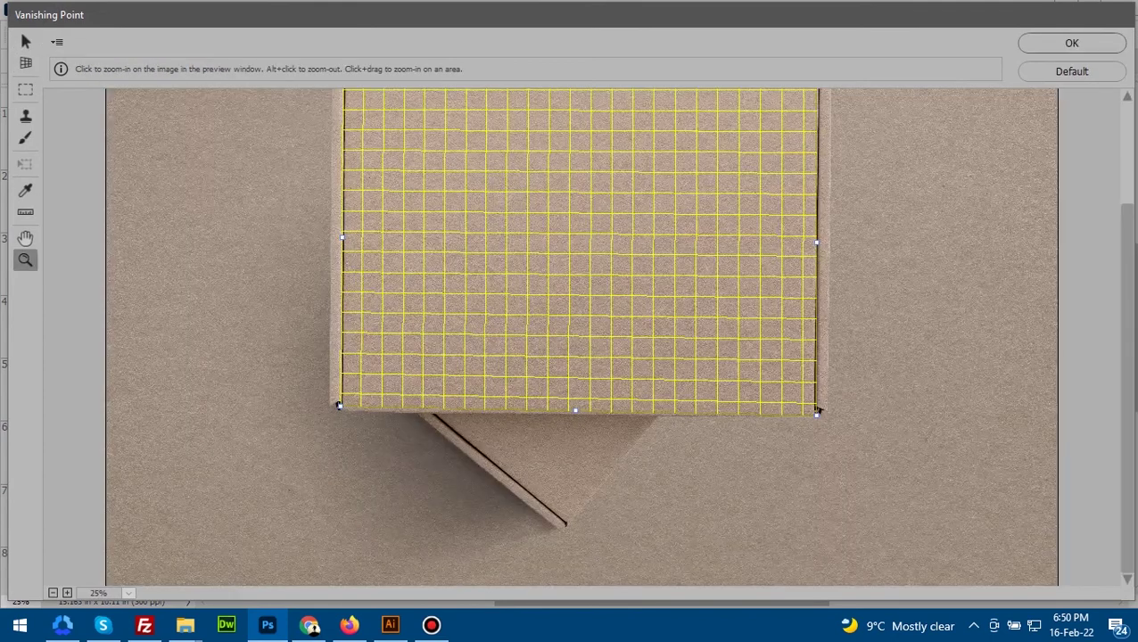
pyautogui.keyDown('ctrl'); pyautogui.click(352, 406); pyautogui.keyUp('ctrl')
pyautogui.keyDown('ctrl'); pyautogui.click(356, 326); pyautogui.keyUp('ctrl')
pyautogui.keyDown('ctrl'); pyautogui.click(461, 312); pyautogui.keyUp('ctrl')
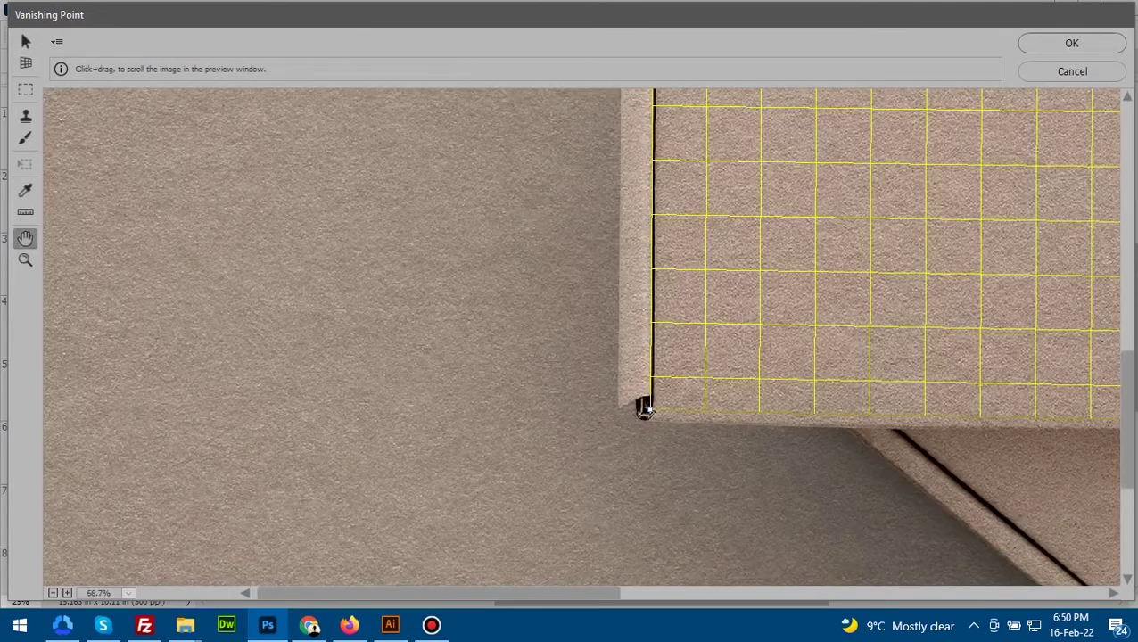
pyautogui.moveTo(461, 312); pyautogui.dragTo(356, 313)
pyautogui.moveTo(538, 411); pyautogui.dragTo(144, 368)
pyautogui.press('space')
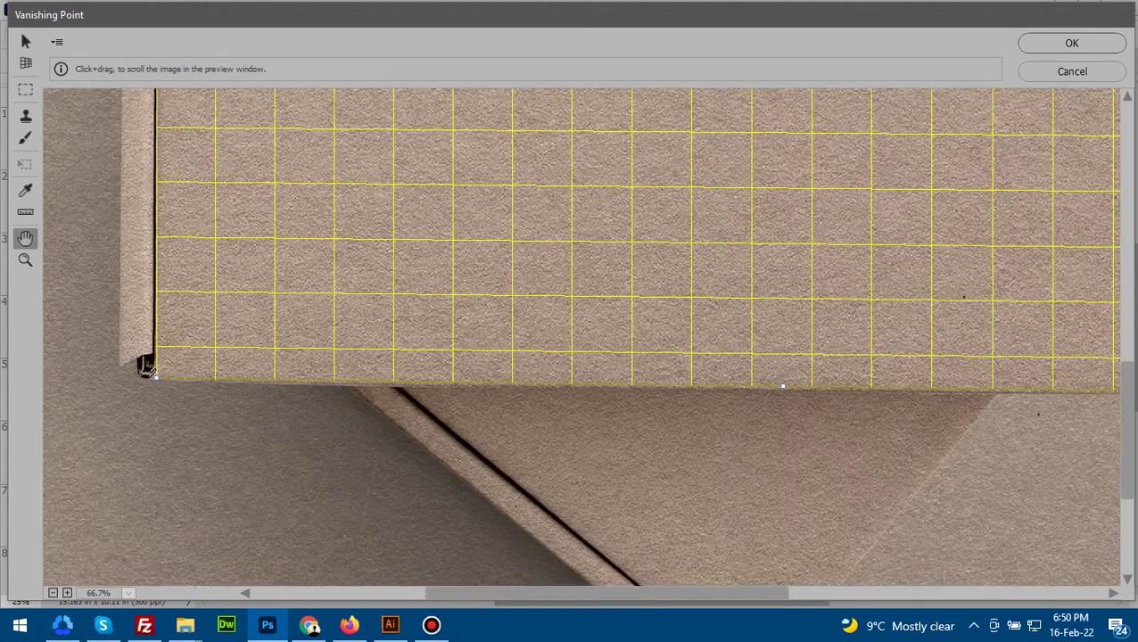
pyautogui.moveTo(782, 387); pyautogui.dragTo(177, 385)
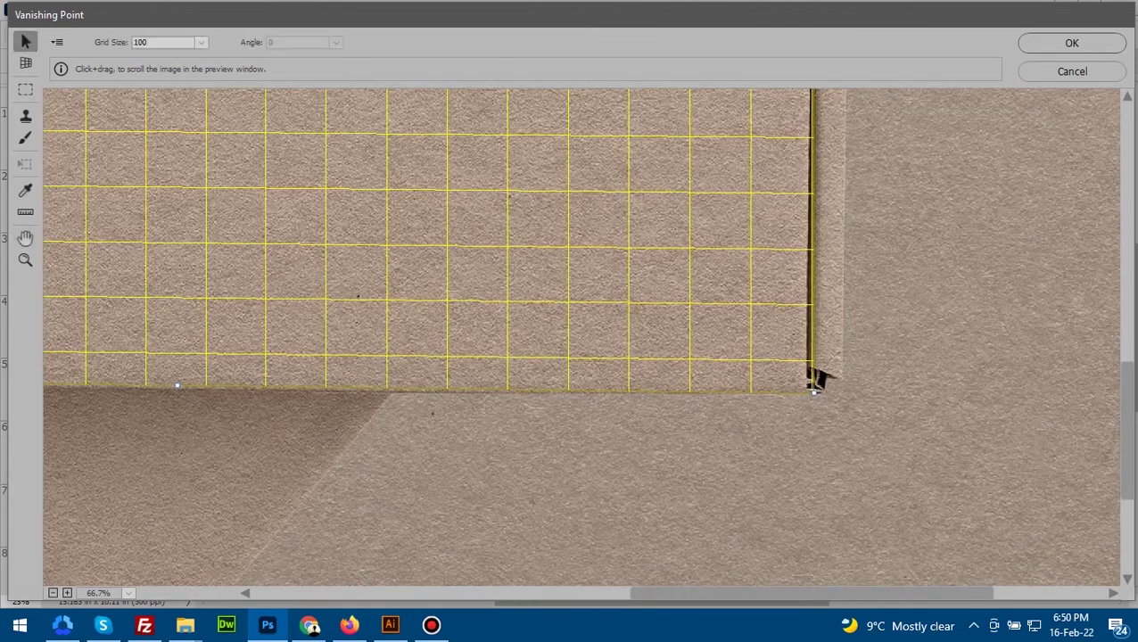
pyautogui.moveTo(814, 383); pyautogui.dragTo(809, 383)
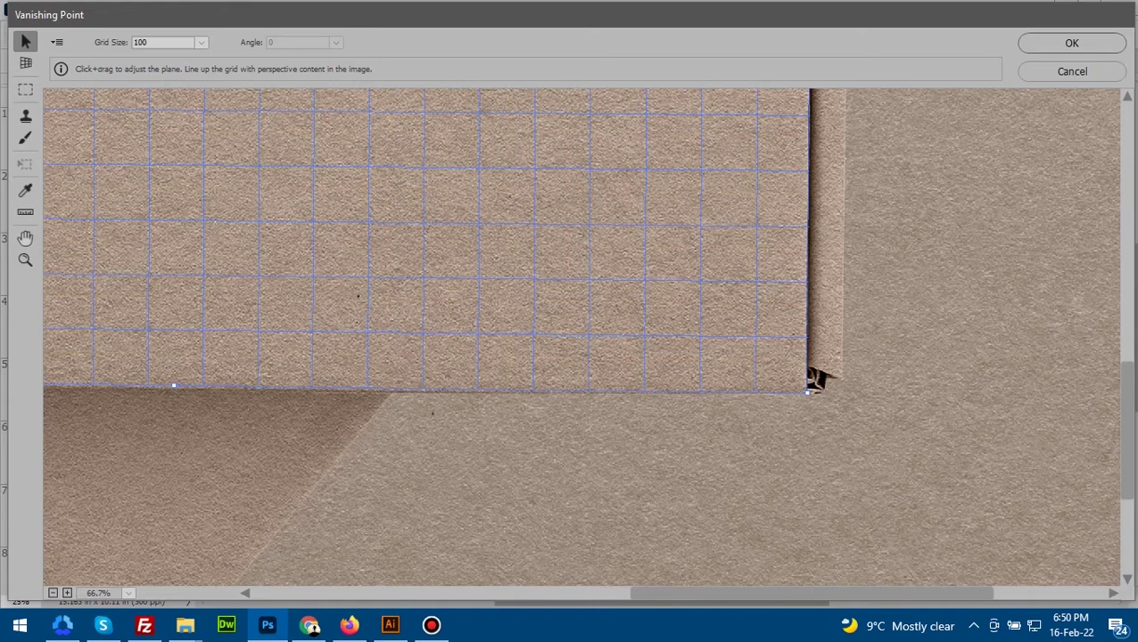
# Step: Fine-tune the perspective plane's two upper corner nodes to match the upper corners of the box lid
pyautogui.press('h')
pyautogui.moveTo(571, 178); pyautogui.dragTo(570, 485)
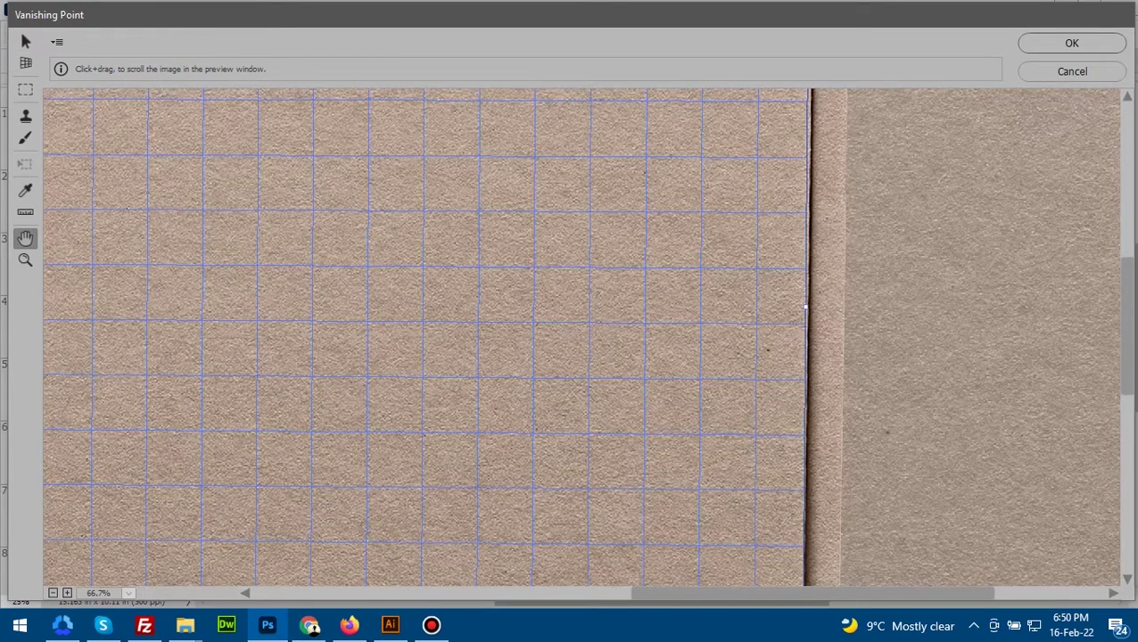
pyautogui.moveTo(571, 223); pyautogui.dragTo(570, 482)
pyautogui.scroll(3, 813, 214)
pyautogui.press('v')
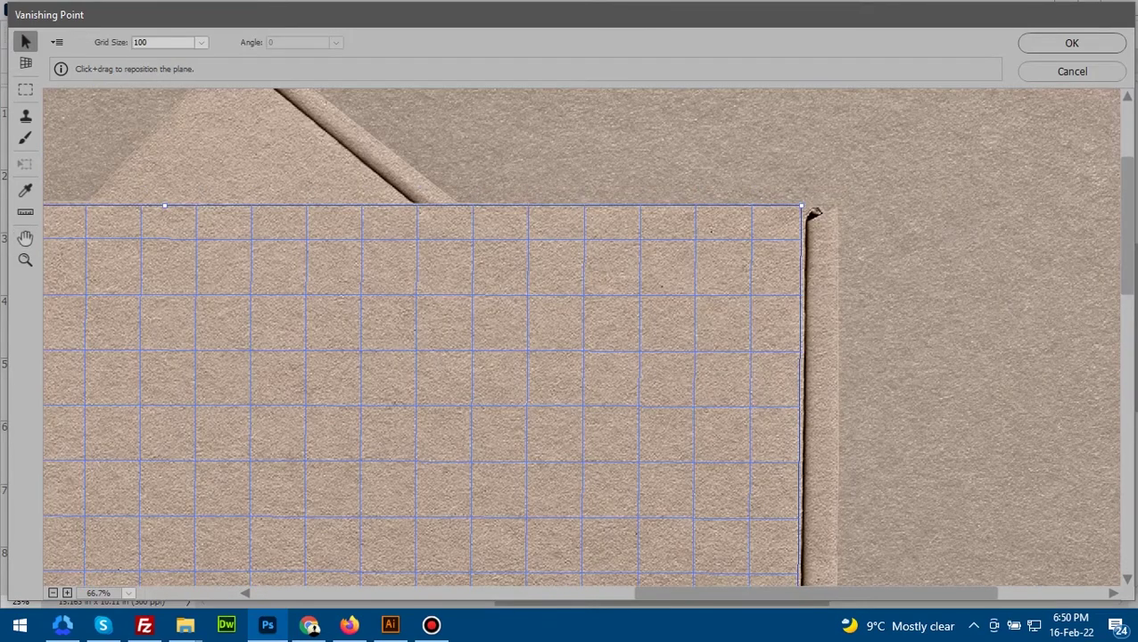
pyautogui.moveTo(801, 206); pyautogui.dragTo(805, 209)
pyautogui.press('space')
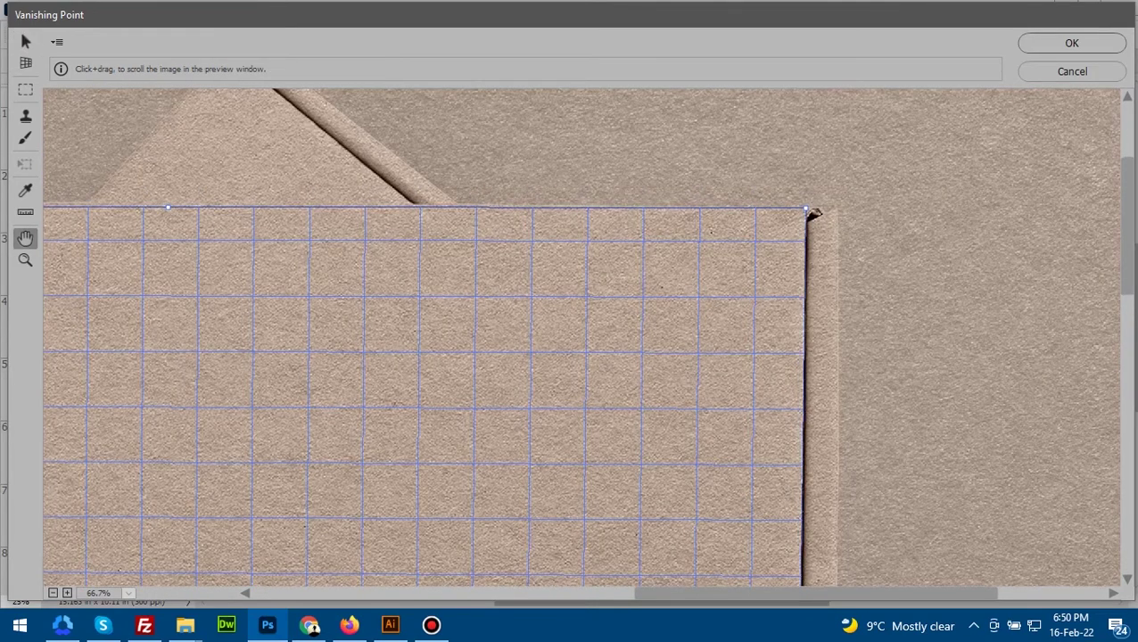
pyautogui.moveTo(168, 207); pyautogui.dragTo(1053, 217)
pyautogui.moveTo(425, 216); pyautogui.dragTo(259, 220)
pyautogui.press('space')
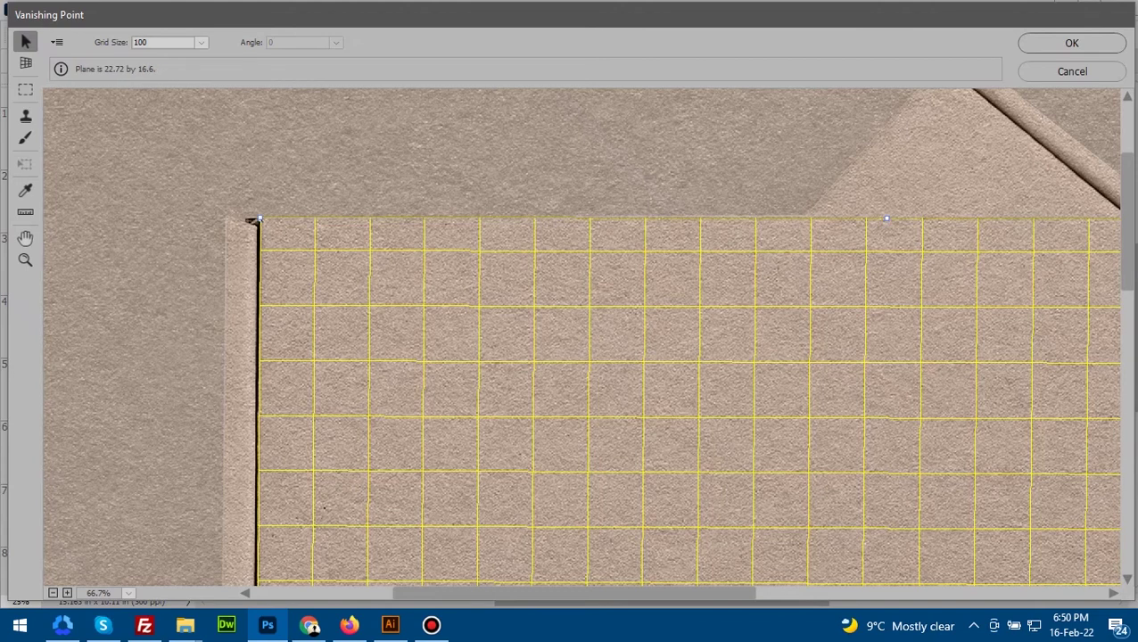
# Step: Paste the cut pattern into Vanishing Point and move it into the perspective plane at the lid's upper-left corner
pyautogui.hotkey('ctrl', 'alt', 'space')
pyautogui.keyDown('ctrl'); pyautogui.keyDown('alt'); pyautogui.click(881, 223); pyautogui.keyUp('alt'); pyautogui.keyUp('ctrl')
pyautogui.keyDown('ctrl'); pyautogui.keyDown('alt'); pyautogui.click(881, 223); pyautogui.keyUp('alt'); pyautogui.keyUp('ctrl')
pyautogui.press('space')
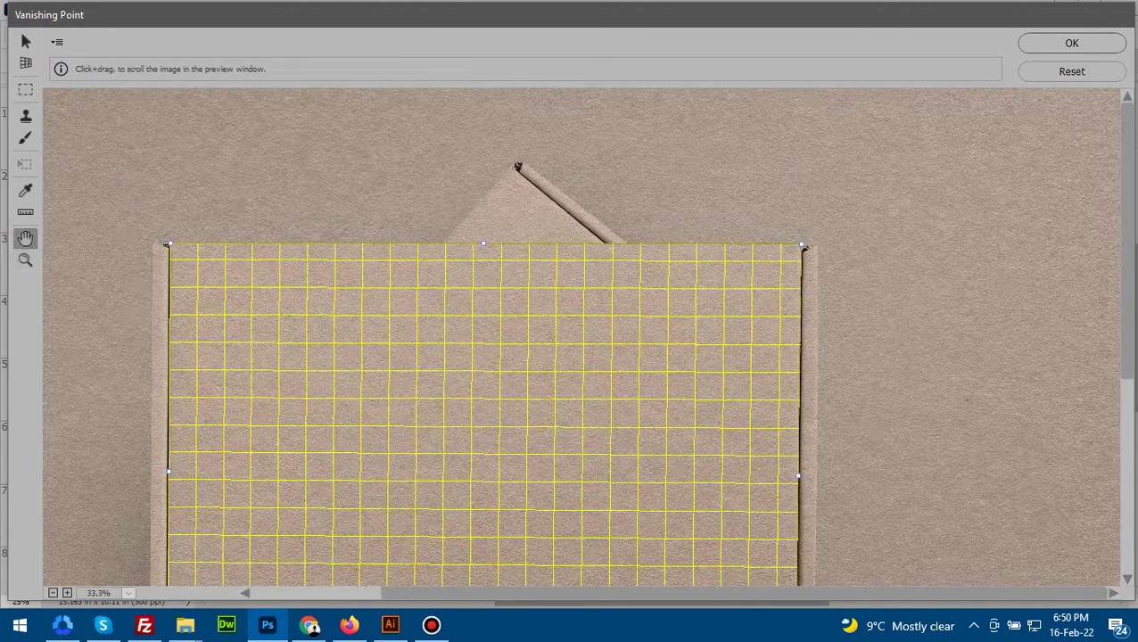
pyautogui.moveTo(881, 223); pyautogui.dragTo(954, 164)
pyautogui.keyDown('ctrl'); pyautogui.keyDown('alt'); pyautogui.click(954, 164); pyautogui.keyUp('alt'); pyautogui.keyUp('ctrl')
pyautogui.keyDown('ctrl'); pyautogui.keyDown('alt'); pyautogui.click(581, 295); pyautogui.keyUp('alt'); pyautogui.keyUp('ctrl')
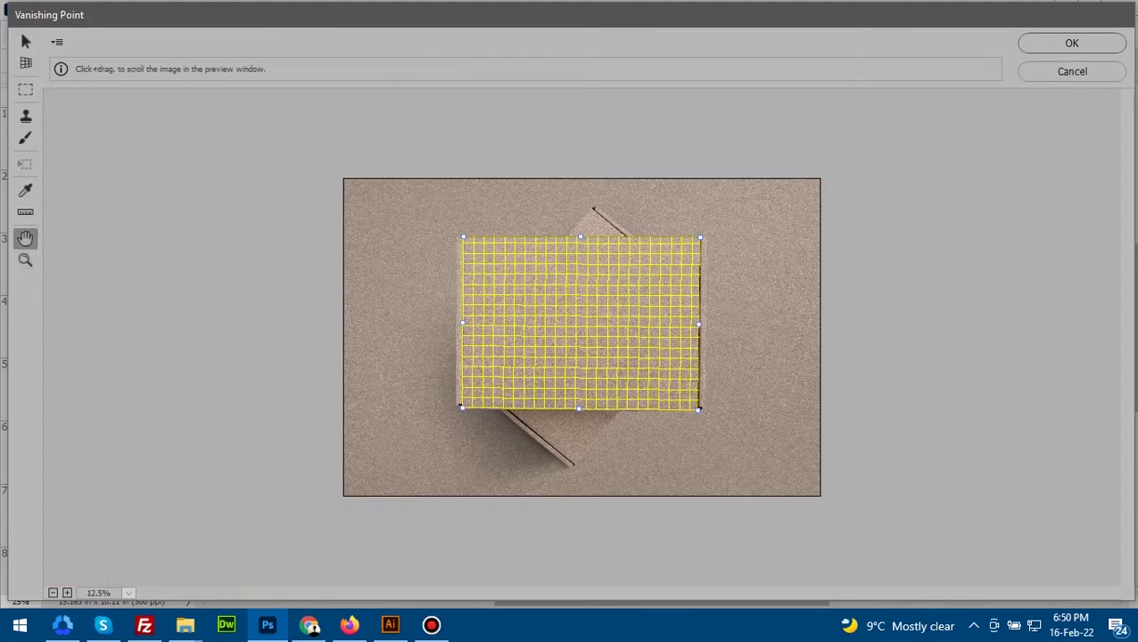
pyautogui.hotkey('ctrl', 'space')
pyautogui.keyDown('ctrl'); pyautogui.click(581, 295); pyautogui.keyUp('ctrl')
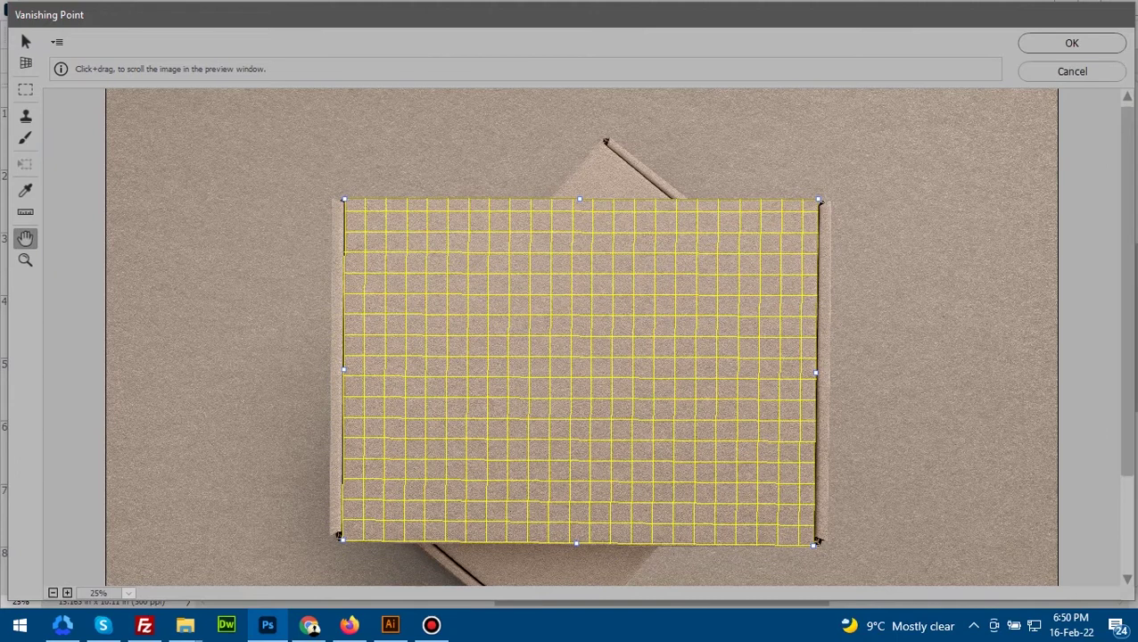
pyautogui.press('v')
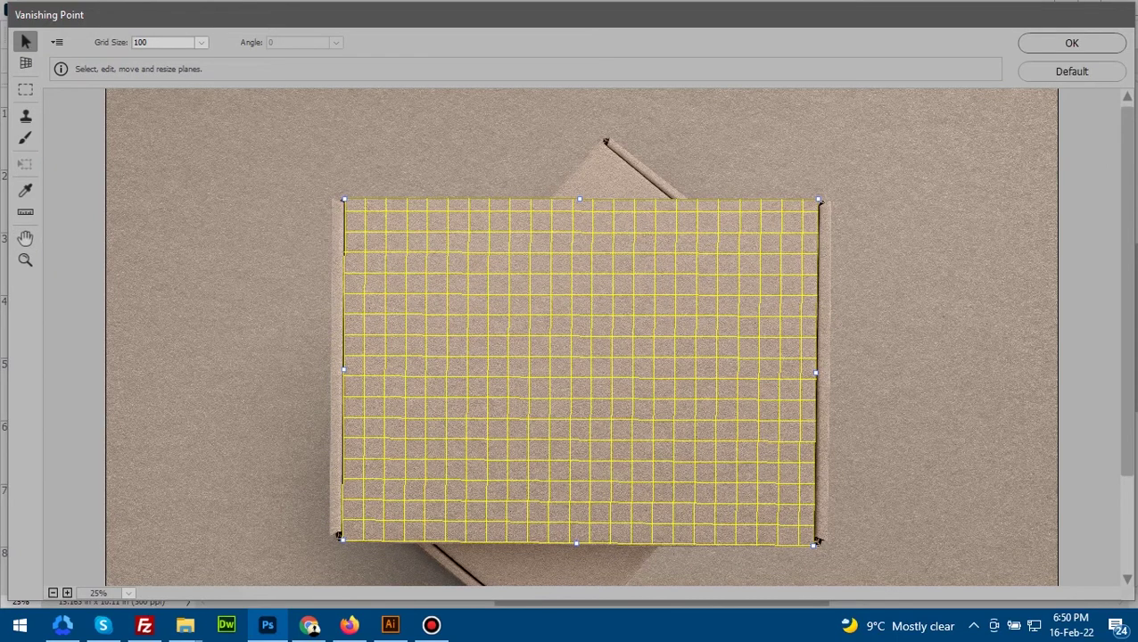
pyautogui.hotkey('ctrl', 'v')
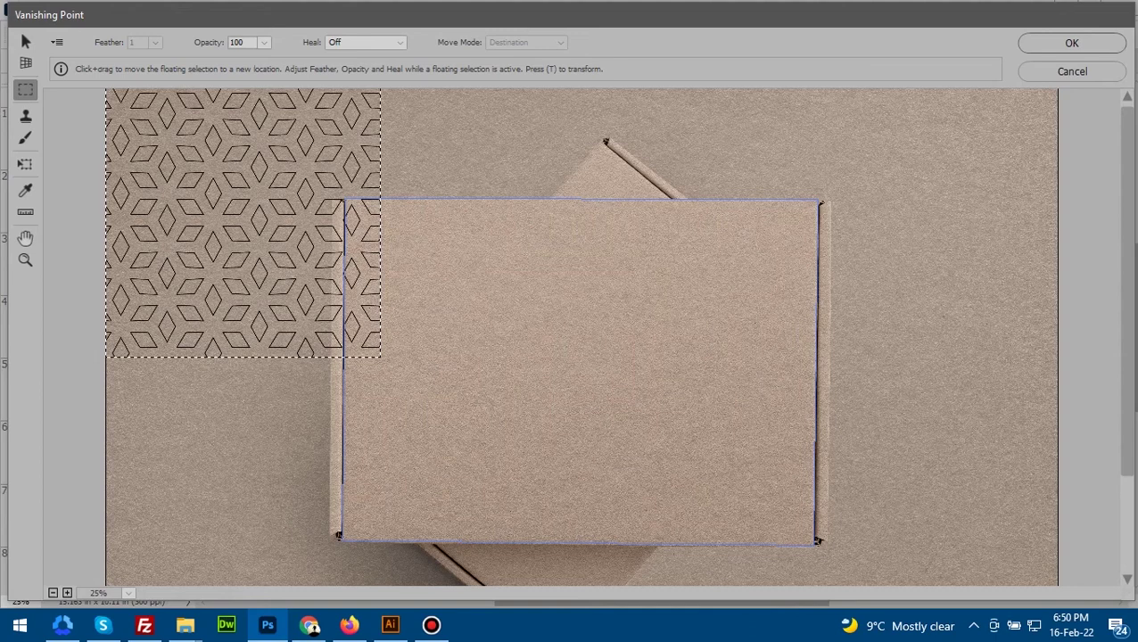
pyautogui.press('t')
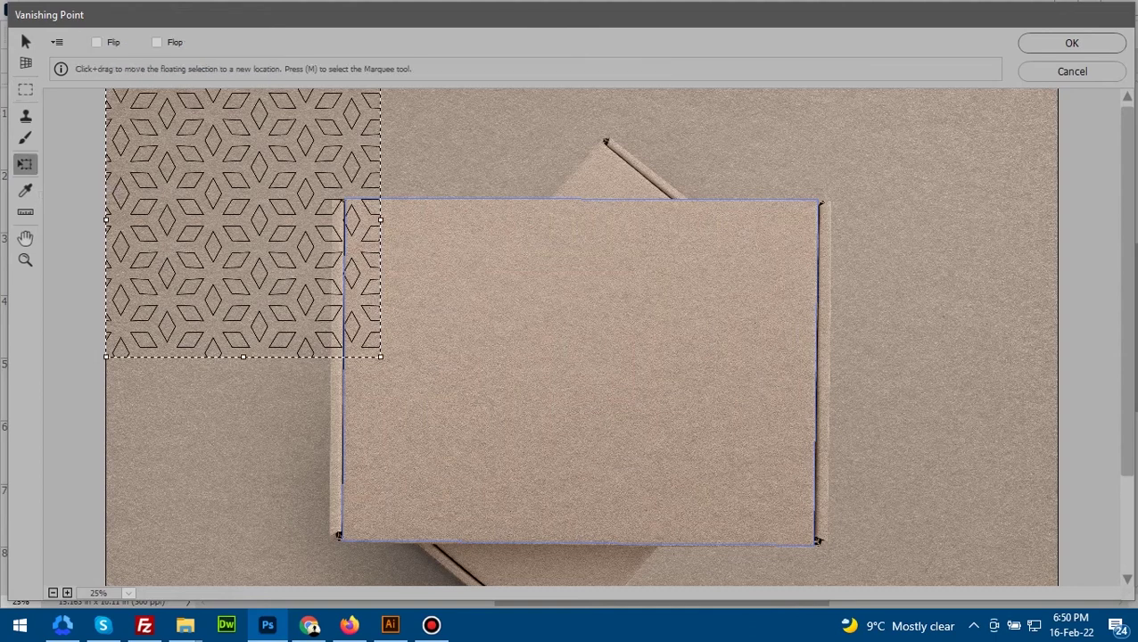
pyautogui.moveTo(243, 221); pyautogui.dragTo(471, 336)
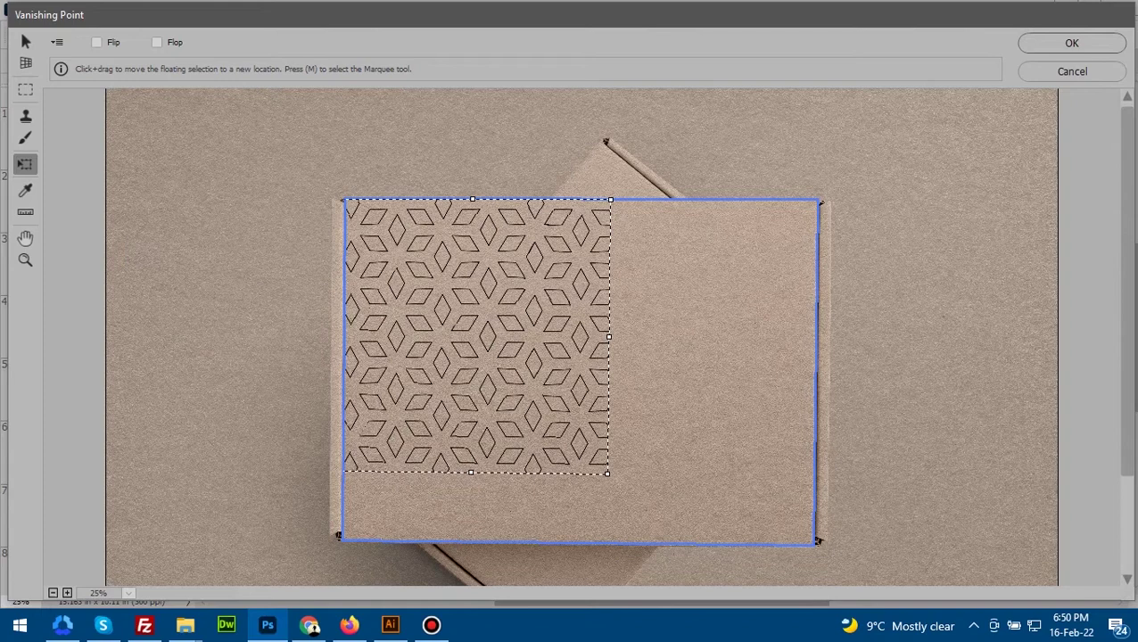
# Step: Scale and reposition the pattern so it covers the entire box lid, and apply the Vanishing Point result
pyautogui.moveTo(608, 473); pyautogui.dragTo(824, 563)
pyautogui.press('Return')
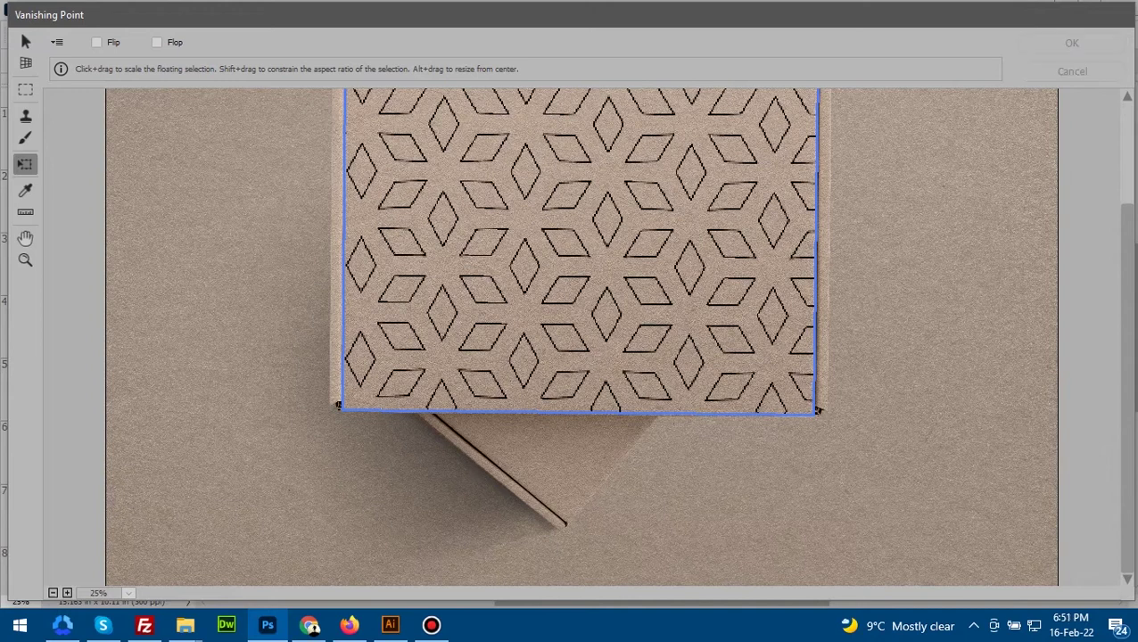
pyautogui.scroll(3, 582, 337)
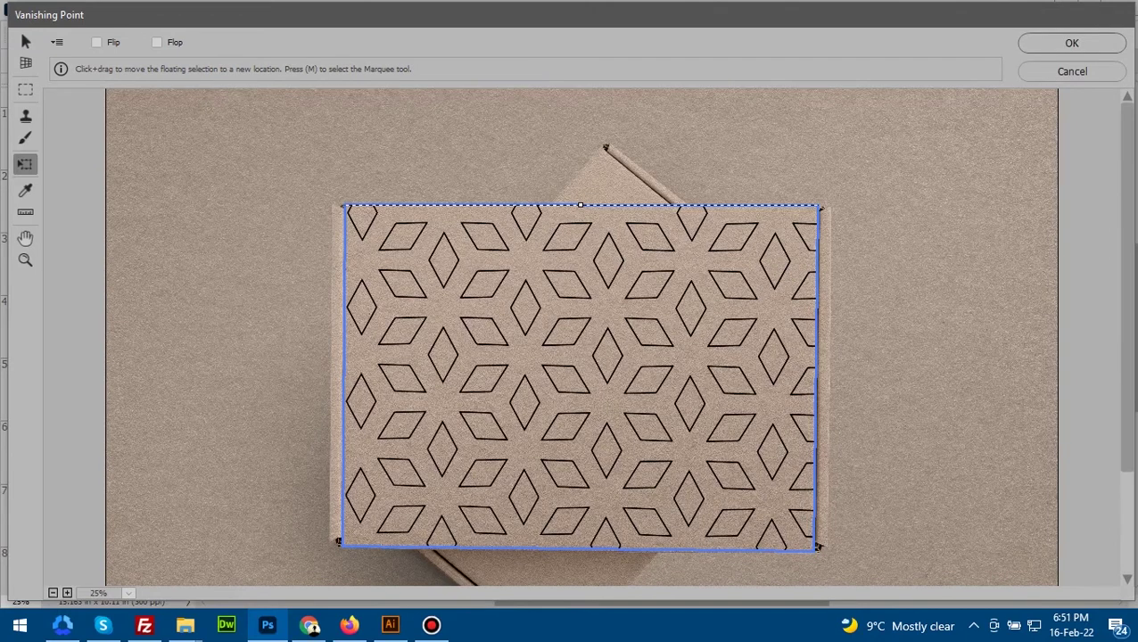
pyautogui.moveTo(581, 374); pyautogui.dragTo(539, 334)
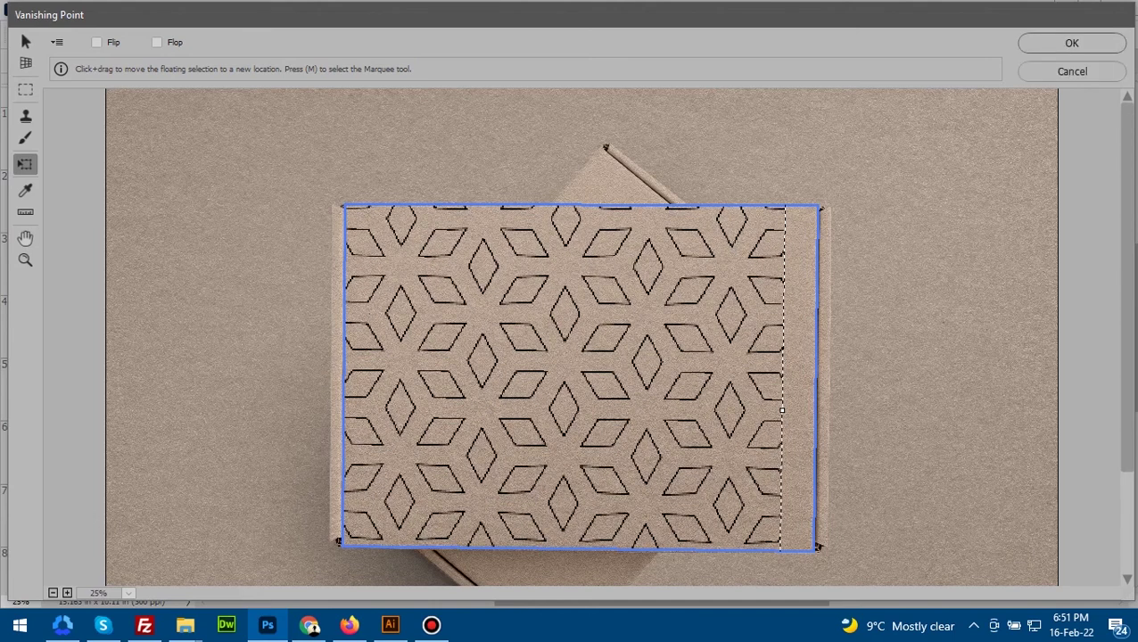
pyautogui.moveTo(539, 333); pyautogui.dragTo(583, 311)
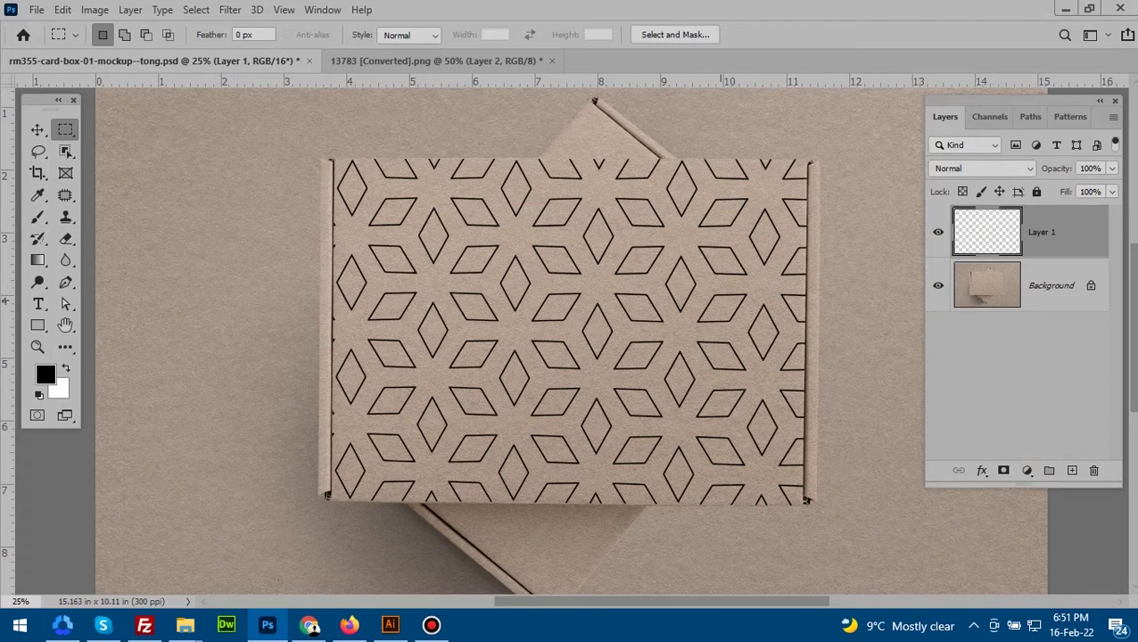
# Step: Draw a black rectangle shape of about 1241 by 633 px over the middle of the patterned box lid
pyautogui.hotkey('ctrl', '-')
pyautogui.scroll(-1, 677, 327)
pyautogui.scroll(3, 636, 329)
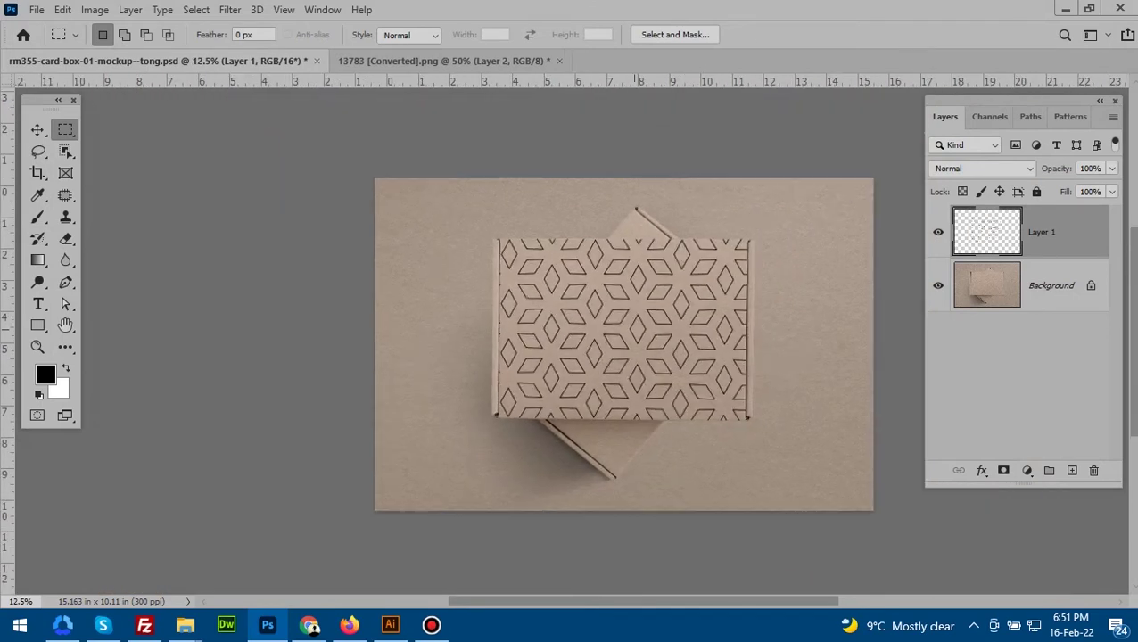
pyautogui.hotkey('ctrl', '-')
pyautogui.hotkey('ctrl', '-')
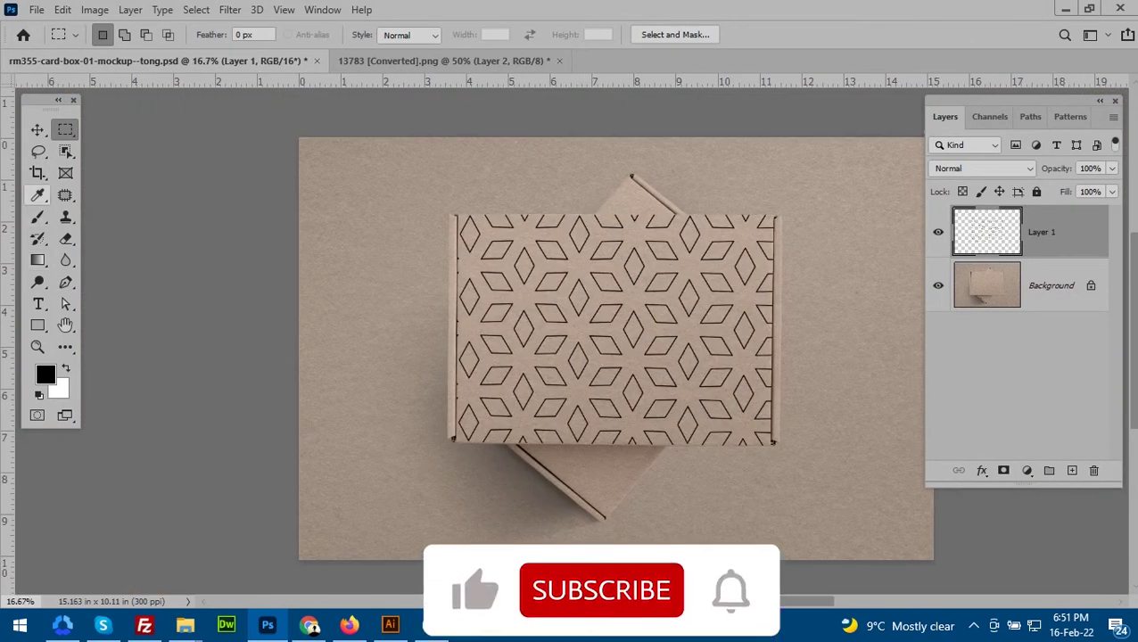
pyautogui.click(38, 324)
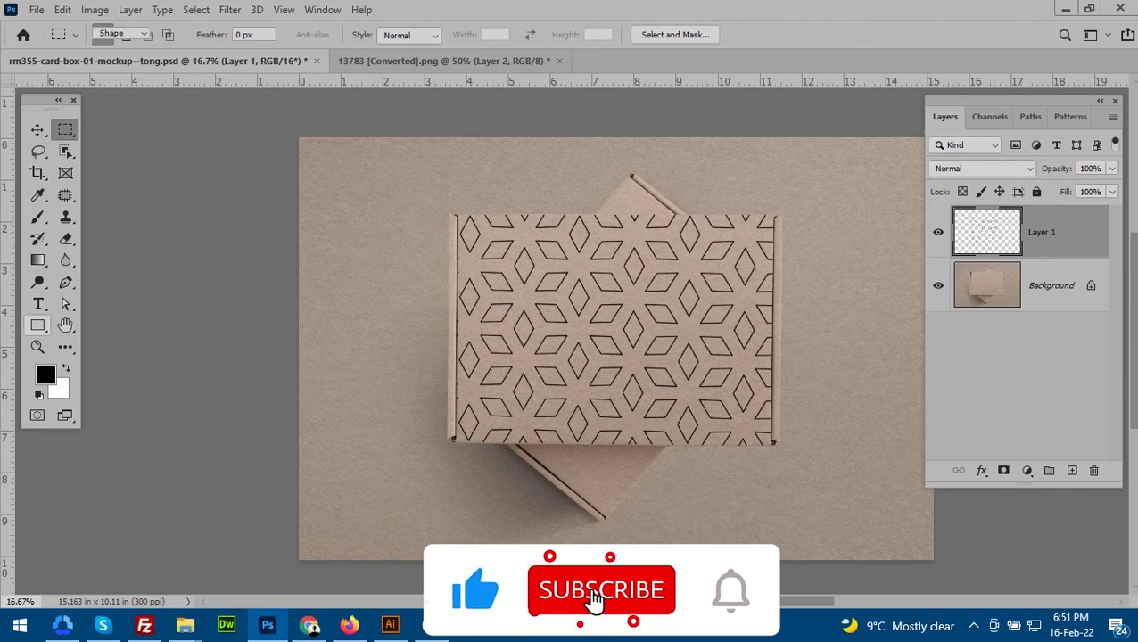
pyautogui.click(121, 325)
pyautogui.moveTo(530, 278); pyautogui.dragTo(705, 366)
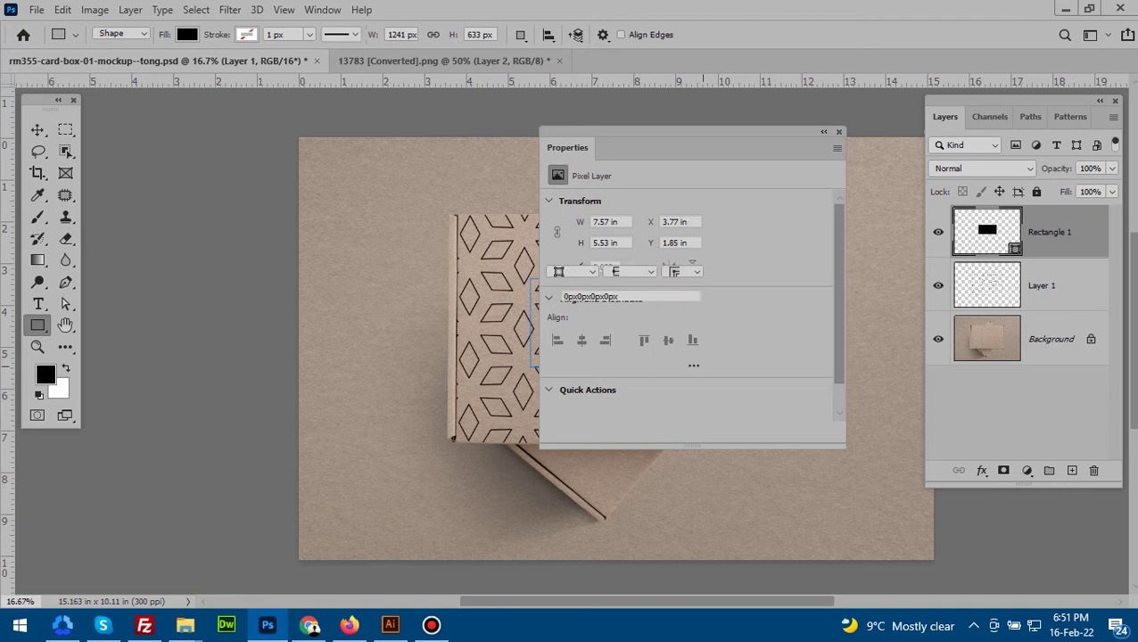
pyautogui.click(838, 132)
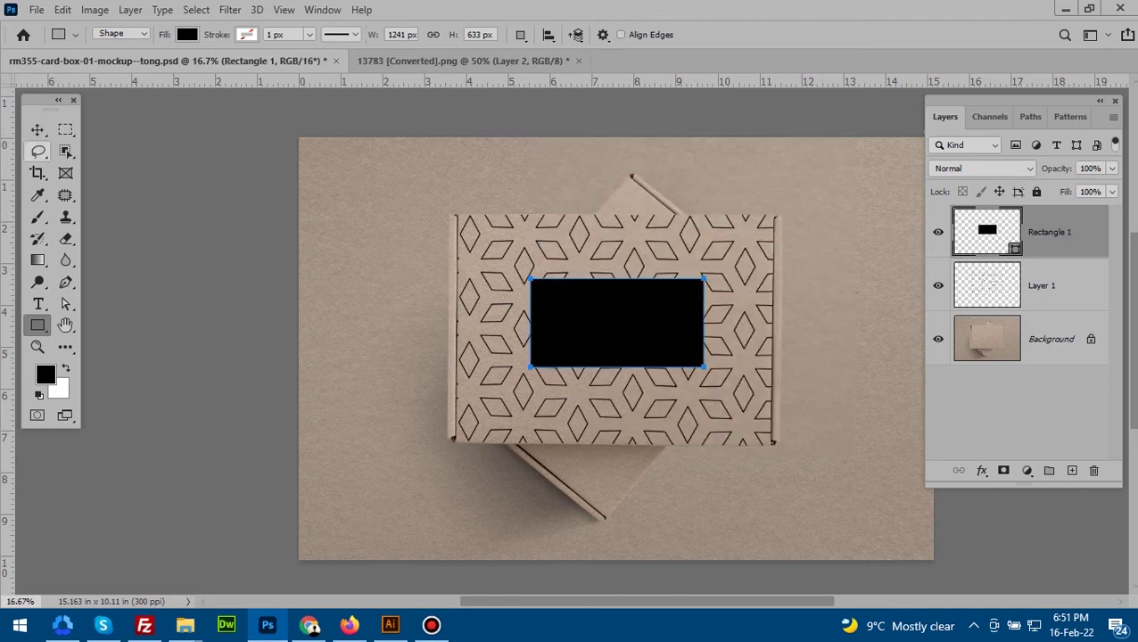
pyautogui.press('v')
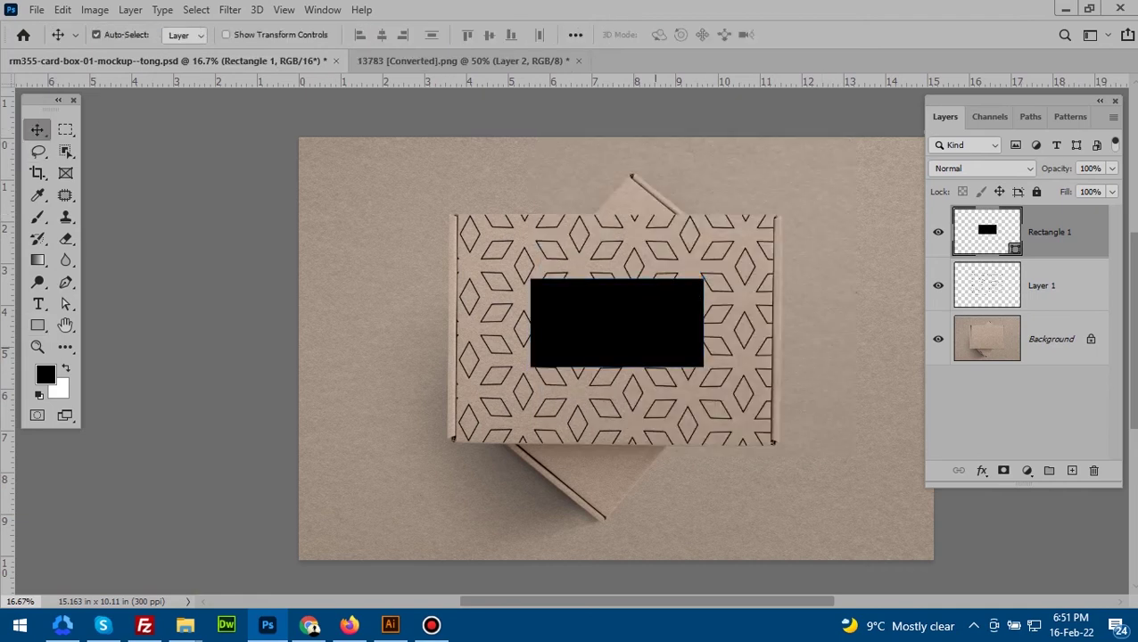
# Step: Move the black rectangle slightly down to centre it on the patterned box lid
pyautogui.hotkey('ctrl', '+')
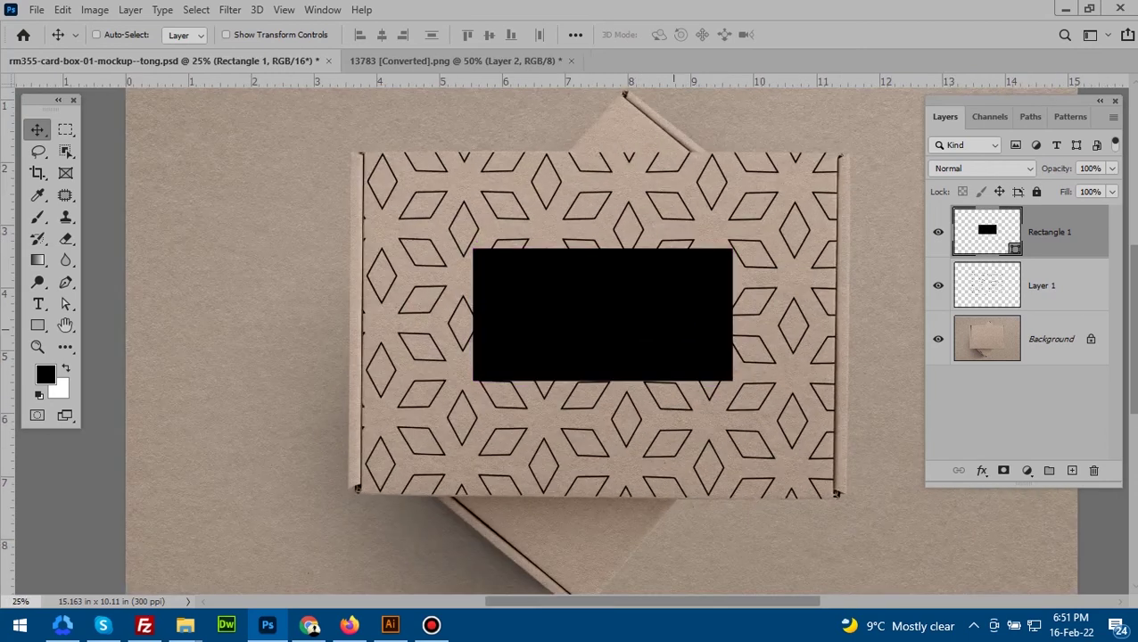
pyautogui.moveTo(597, 318); pyautogui.dragTo(600, 330)
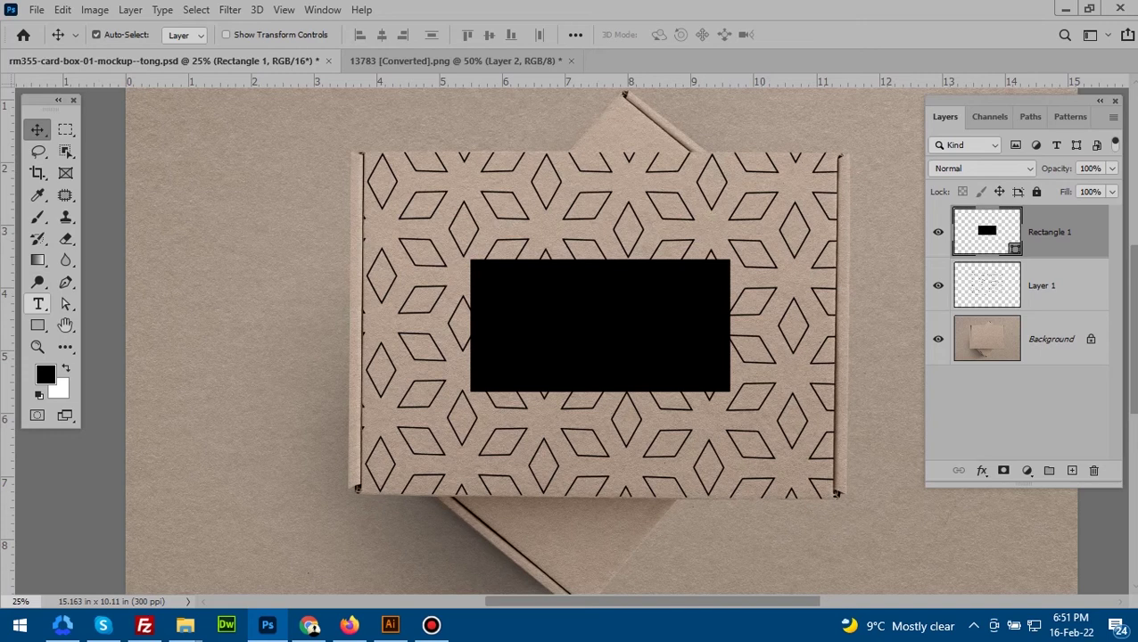
# Step: Add the text "LOGO" in Poppins ExtraBold 60 pt beside the black rectangle
pyautogui.click(37, 303)
pyautogui.click(121, 304)
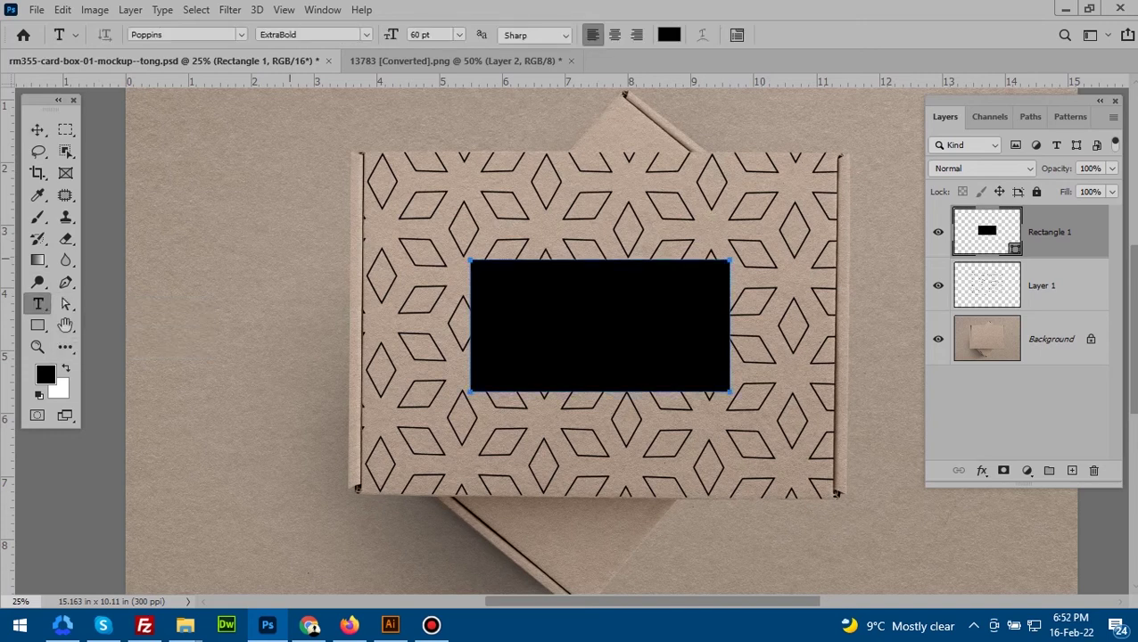
pyautogui.click(280, 284)
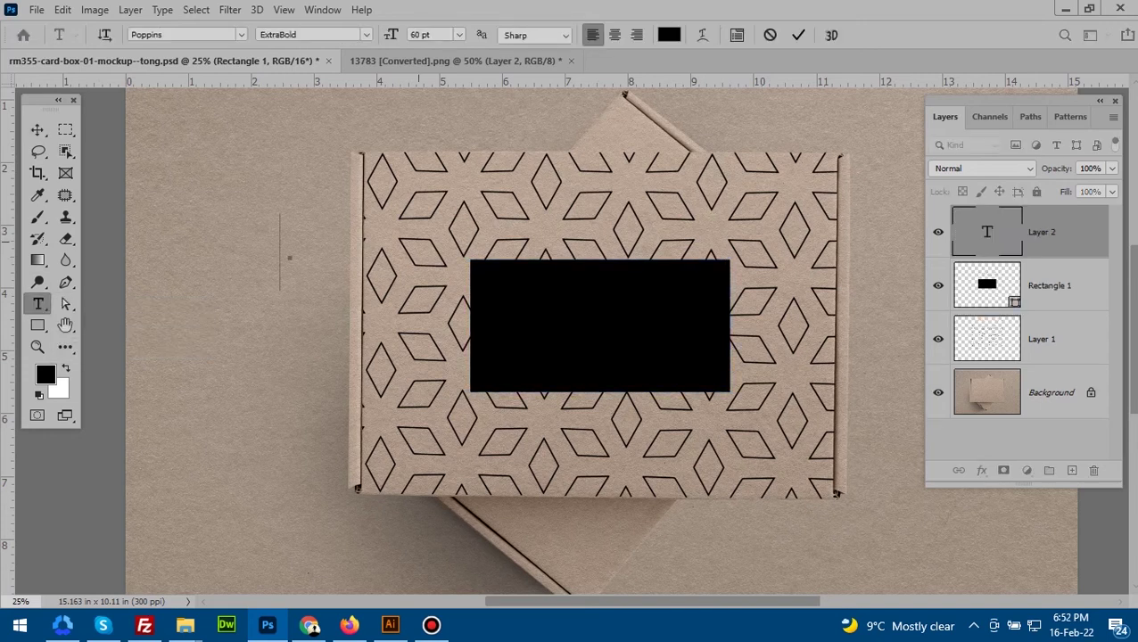
pyautogui.write('y')
pyautogui.press('BackSpace')
pyautogui.write('Your')
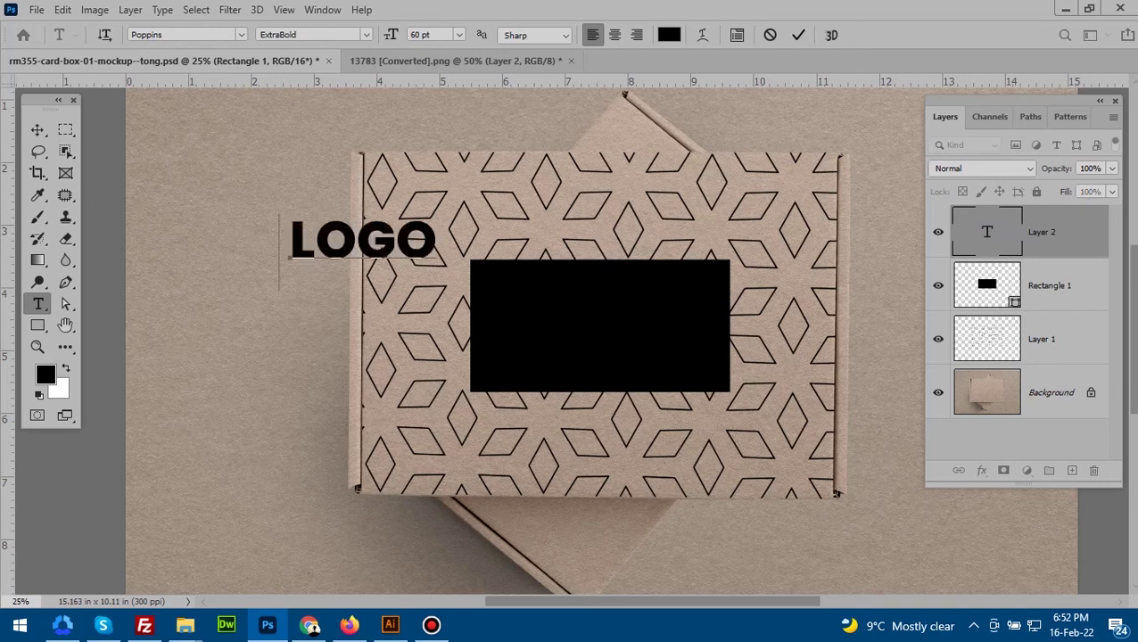
pyautogui.click(37, 130)
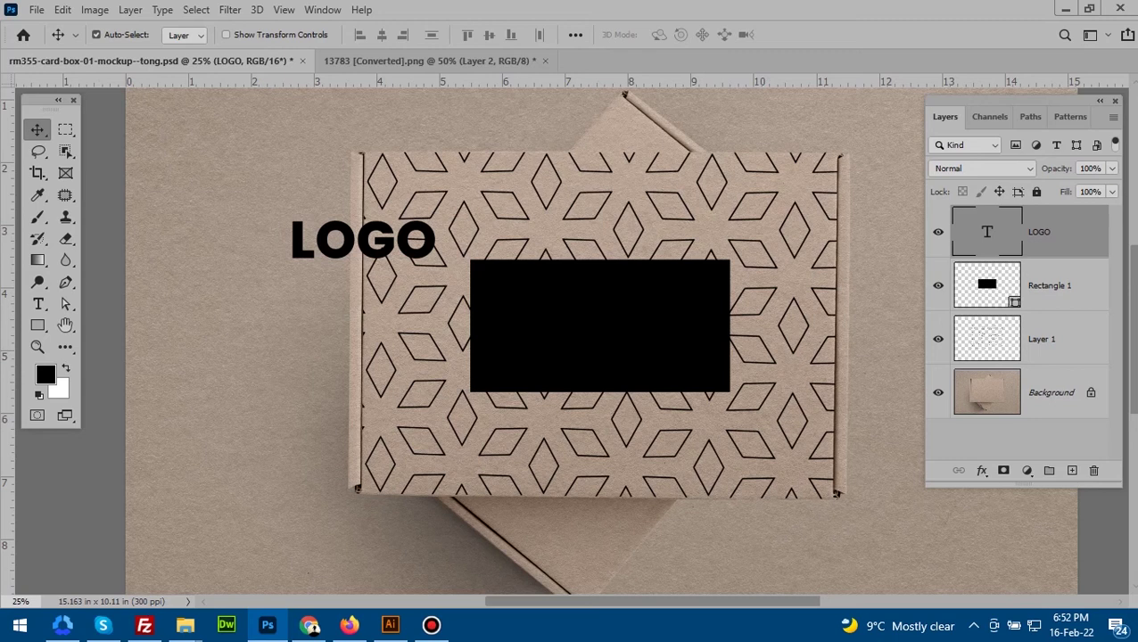
# Step: Change the LOGO text colour to near-white, fcfcfc
pyautogui.doubleClick(988, 232)
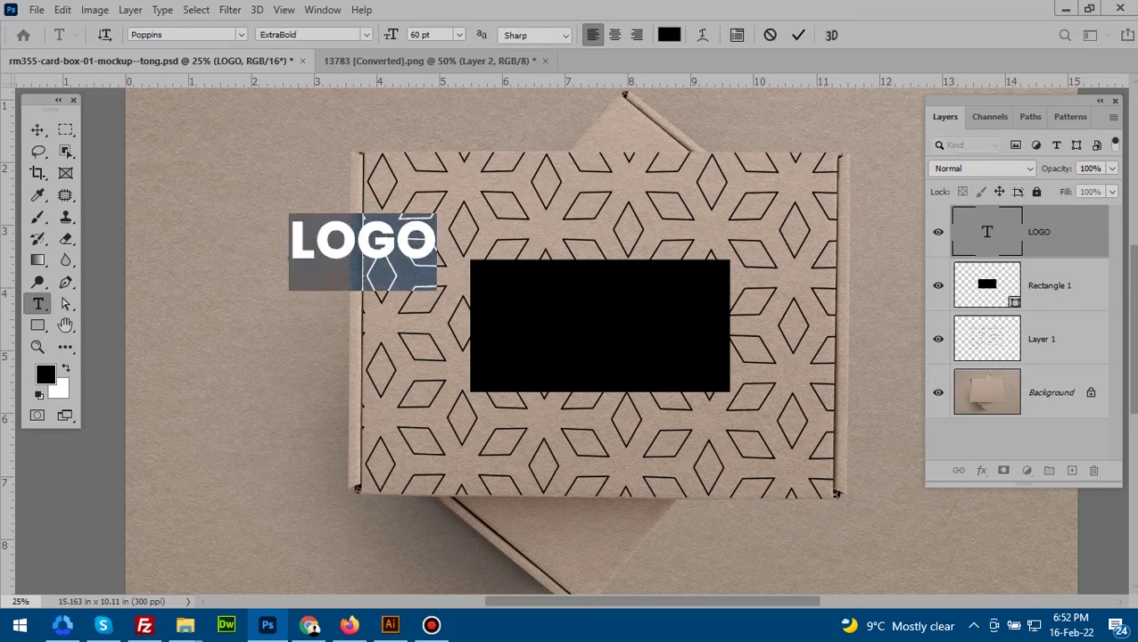
pyautogui.click(668, 34)
pyautogui.moveTo(705, 201); pyautogui.dragTo(700, 198)
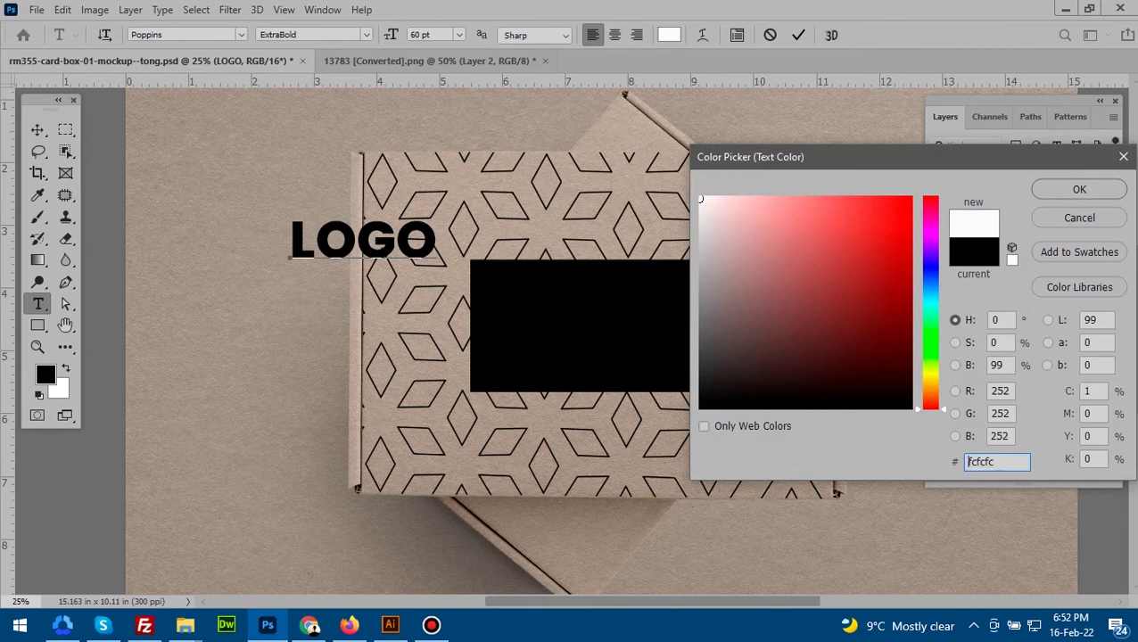
pyautogui.press('Return')
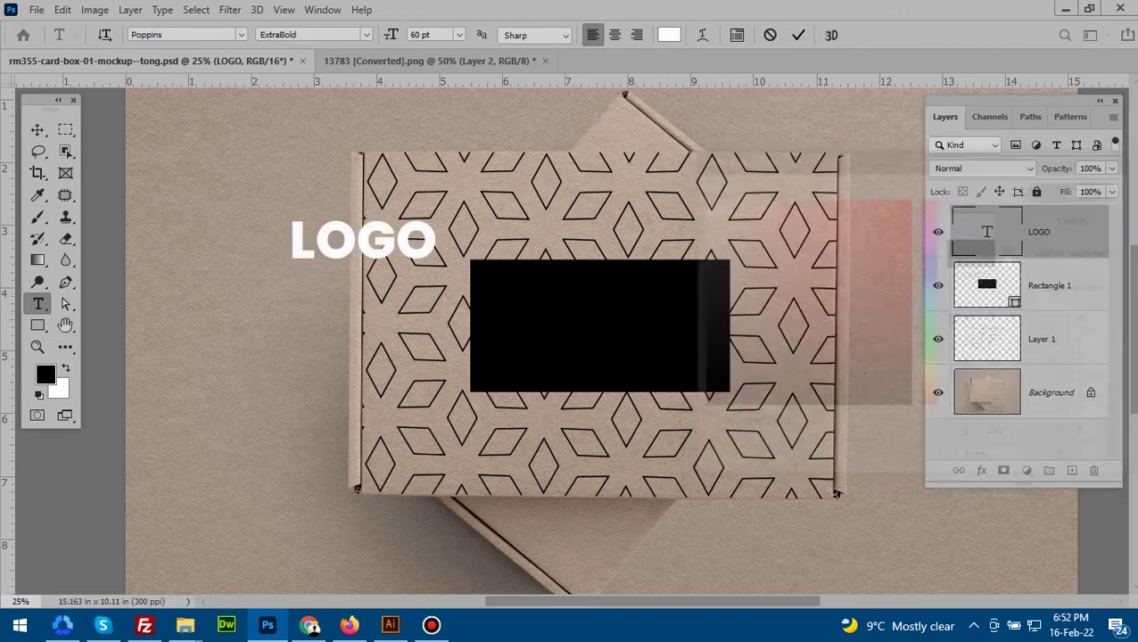
# Step: Move the LOGO text onto the middle of the black rectangle on the box lid
pyautogui.click(37, 130)
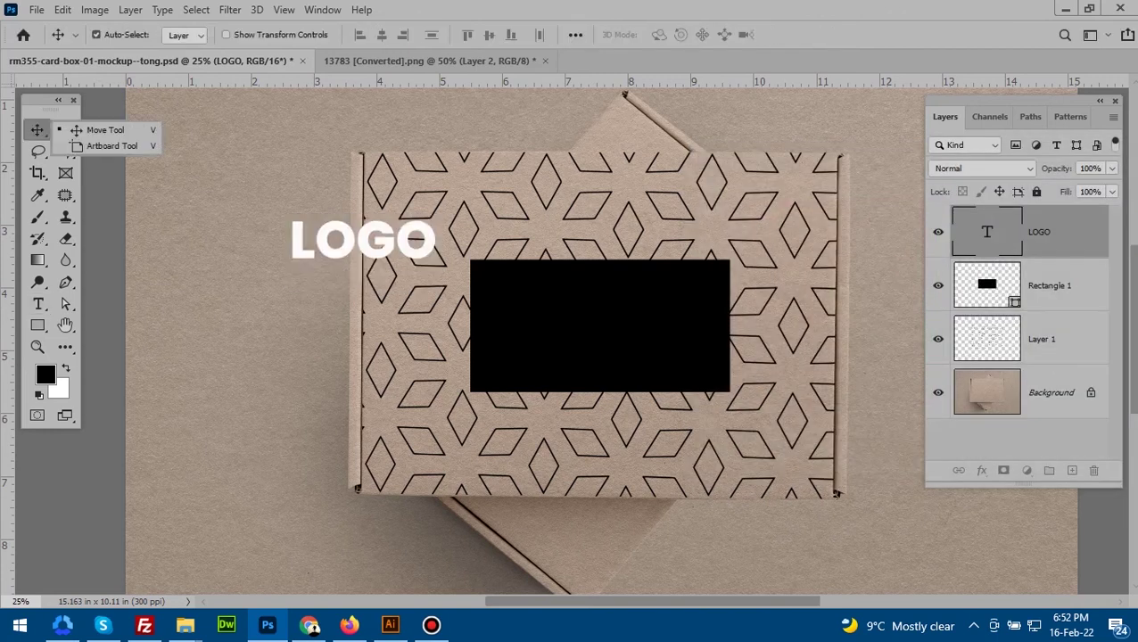
pyautogui.moveTo(434, 217); pyautogui.dragTo(636, 294)
pyautogui.hotkey('ctrl', '-')
pyautogui.hotkey('ctrl', '-')
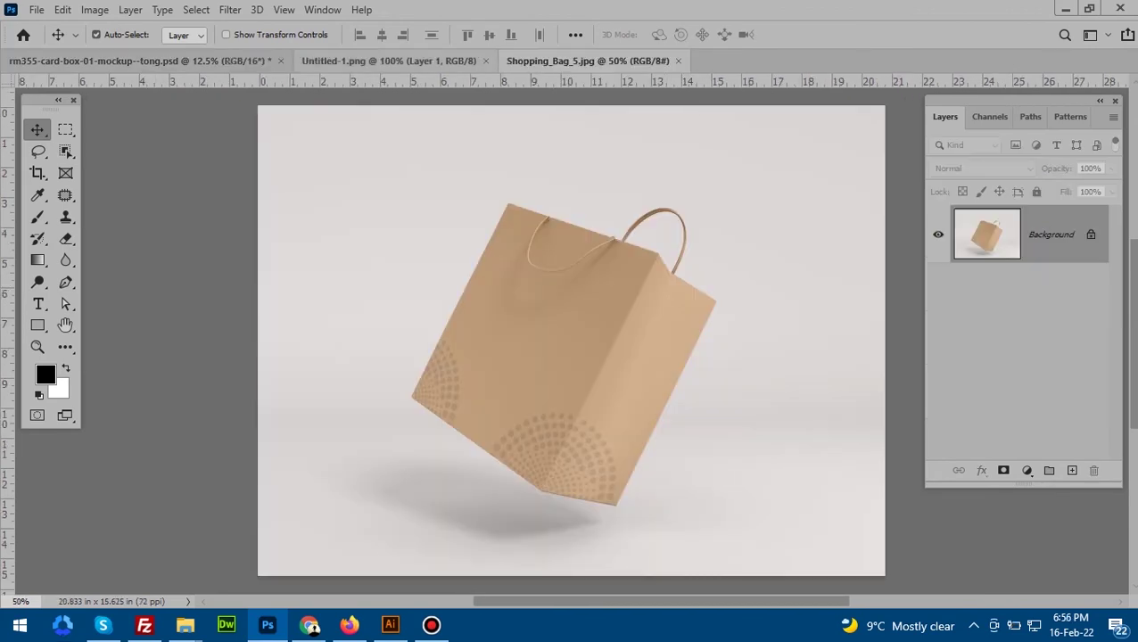
# Step: Copy the SOLOCREW logo from Untitled-1.png into Shopping_Bag_5.jpg and place it on the bag's front face
pyautogui.click(389, 61)
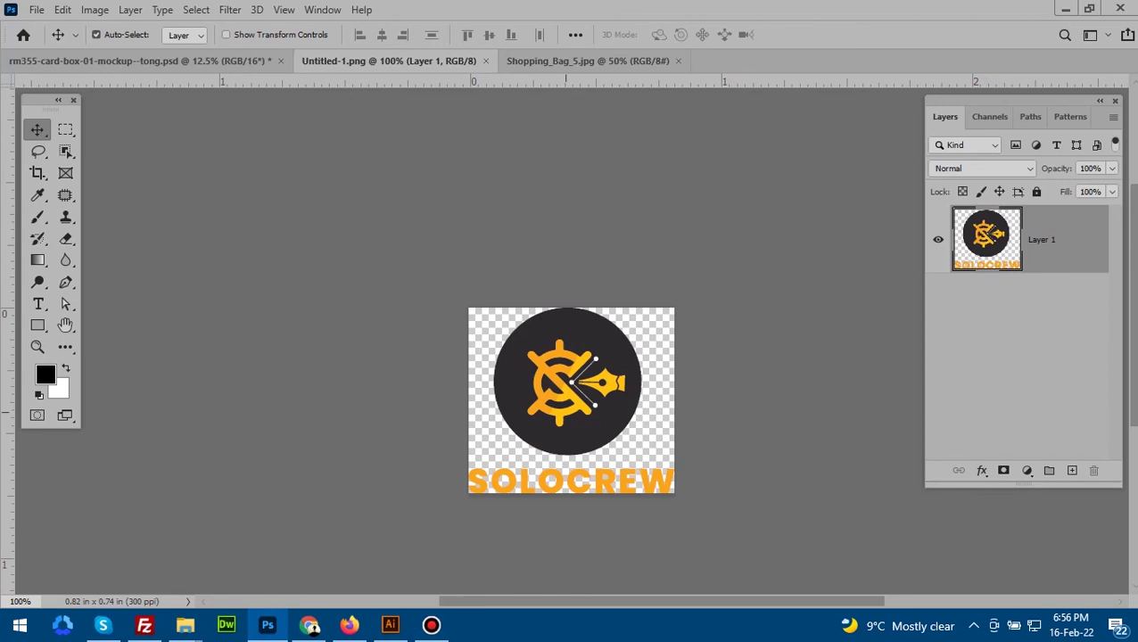
pyautogui.scroll(1, 570, 410)
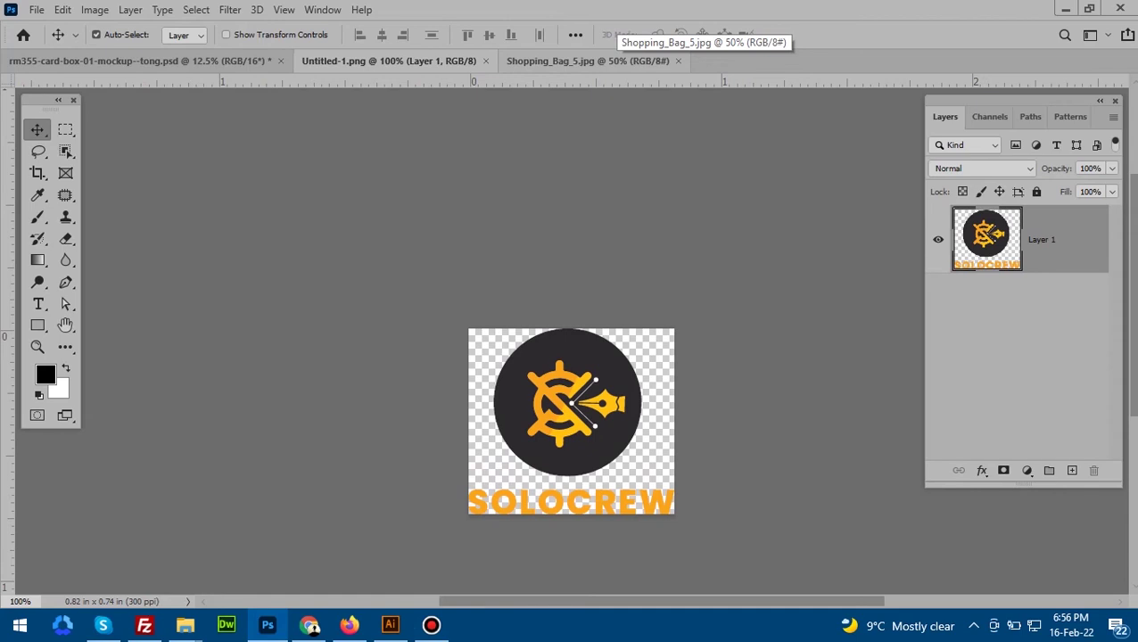
pyautogui.moveTo(558, 427); pyautogui.dragTo(592, 62)
pyautogui.moveTo(585, 331); pyautogui.dragTo(539, 350)
pyautogui.scroll(2, 538, 350)
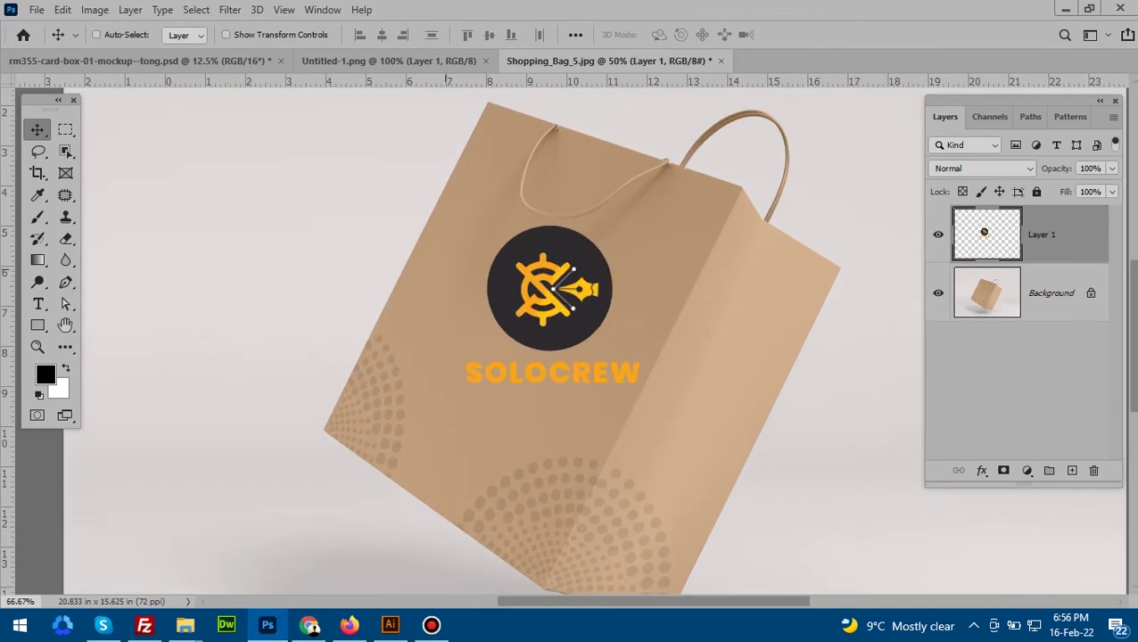
pyautogui.moveTo(568, 242); pyautogui.dragTo(560, 243)
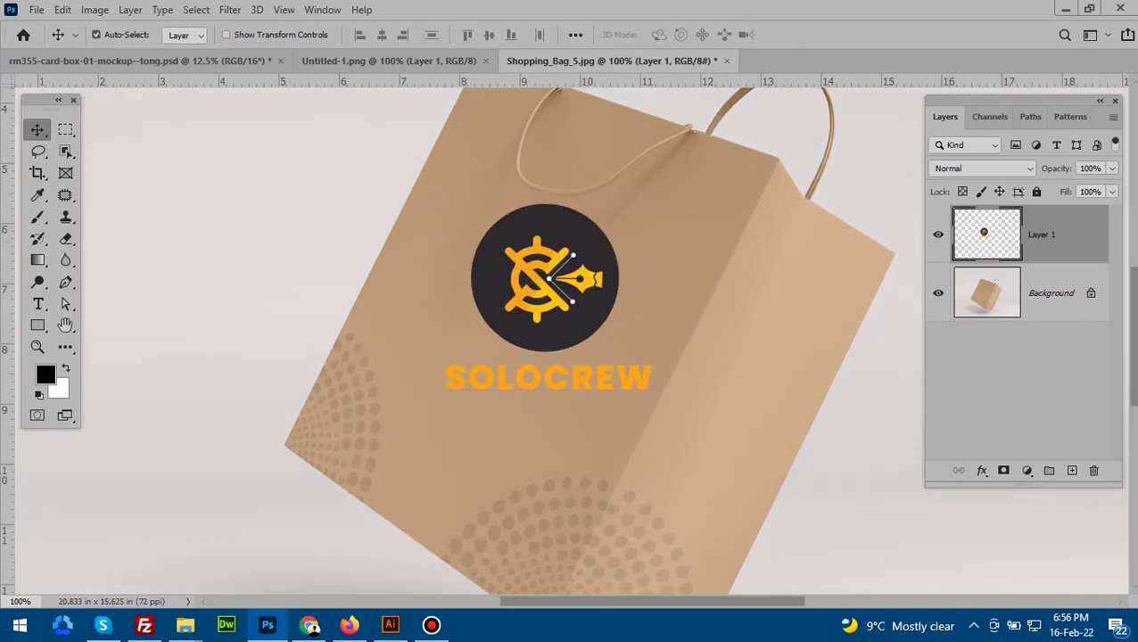
# Step: Lock the logo layer's transparent pixels, fill the SOLOCREW lettering with the black foreground colour, and deselect it
pyautogui.click(963, 191)
pyautogui.press('m')
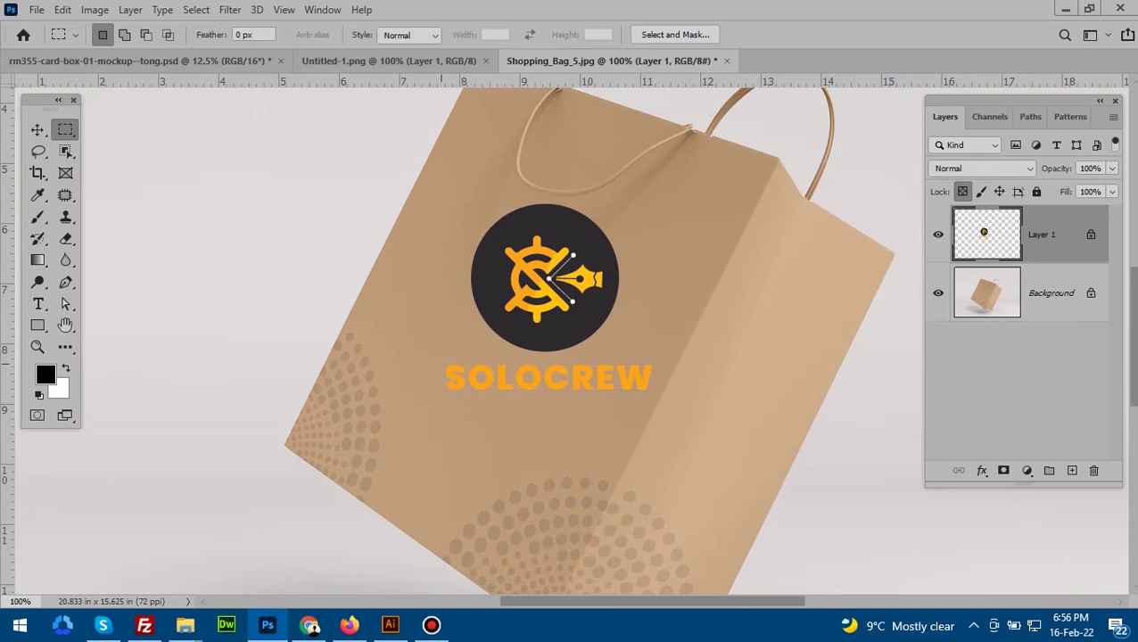
pyautogui.moveTo(432, 361); pyautogui.dragTo(663, 407)
pyautogui.hotkey('alt', 'BackSpace')
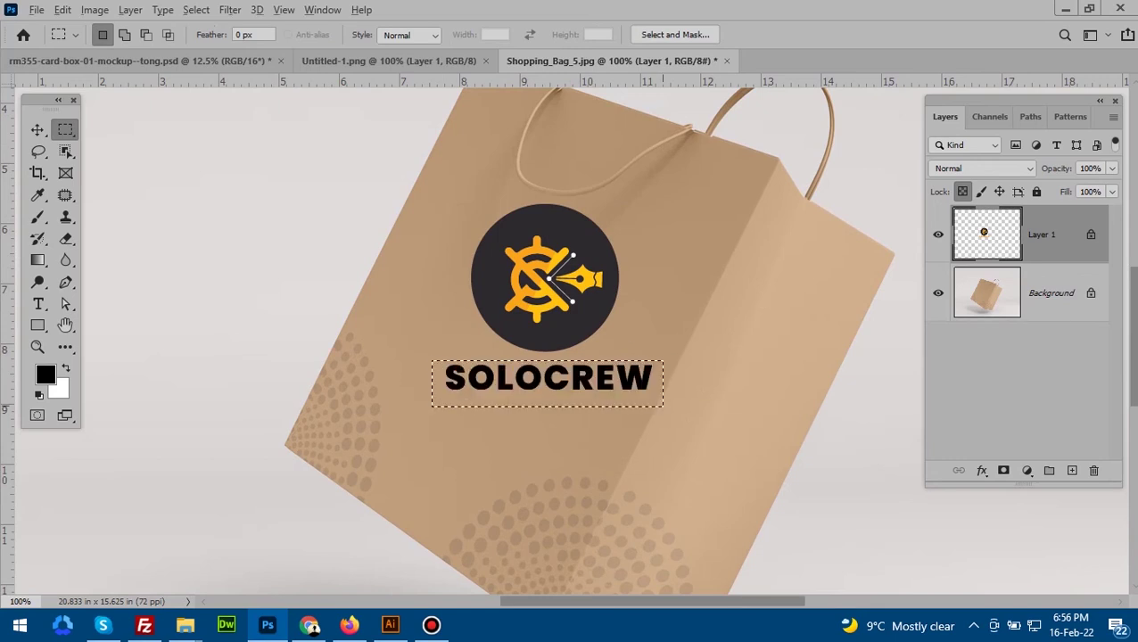
pyautogui.hotkey('ctrl', 'd')
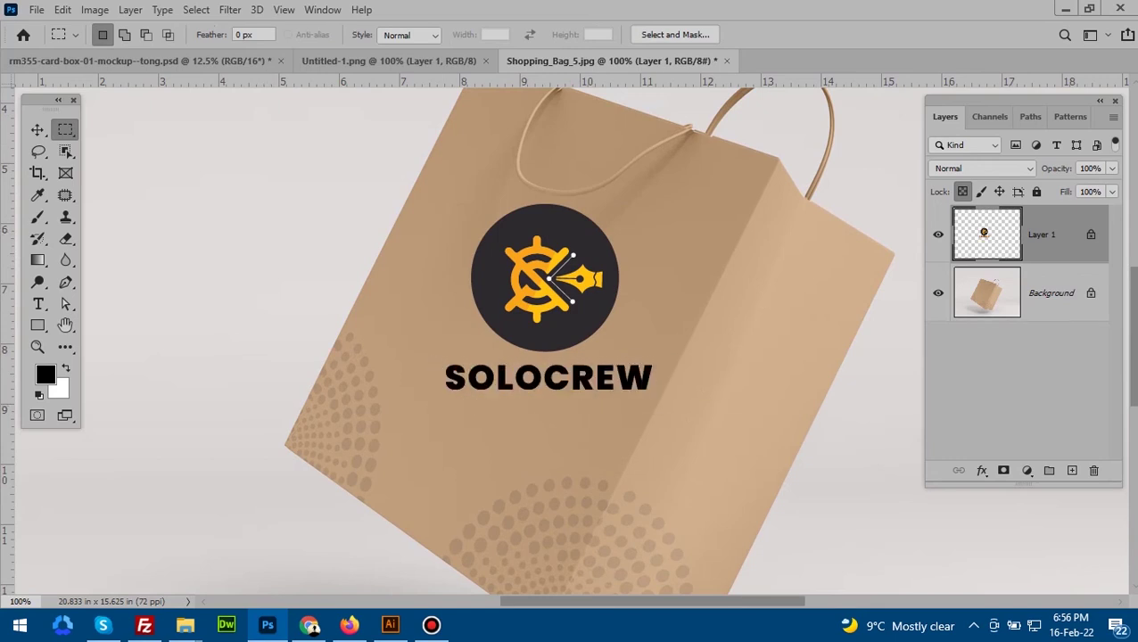
# Step: Unlock the transparent pixels of the logo layer
pyautogui.click(38, 129)
pyautogui.scroll(-1, 578, 237)
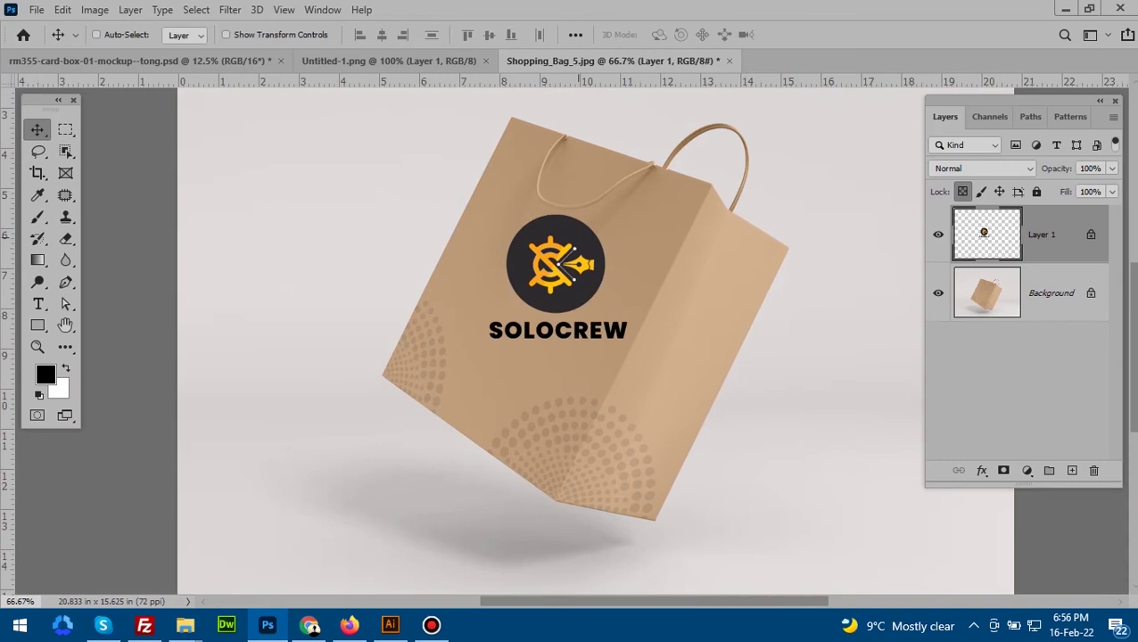
pyautogui.rightClick(1045, 234)
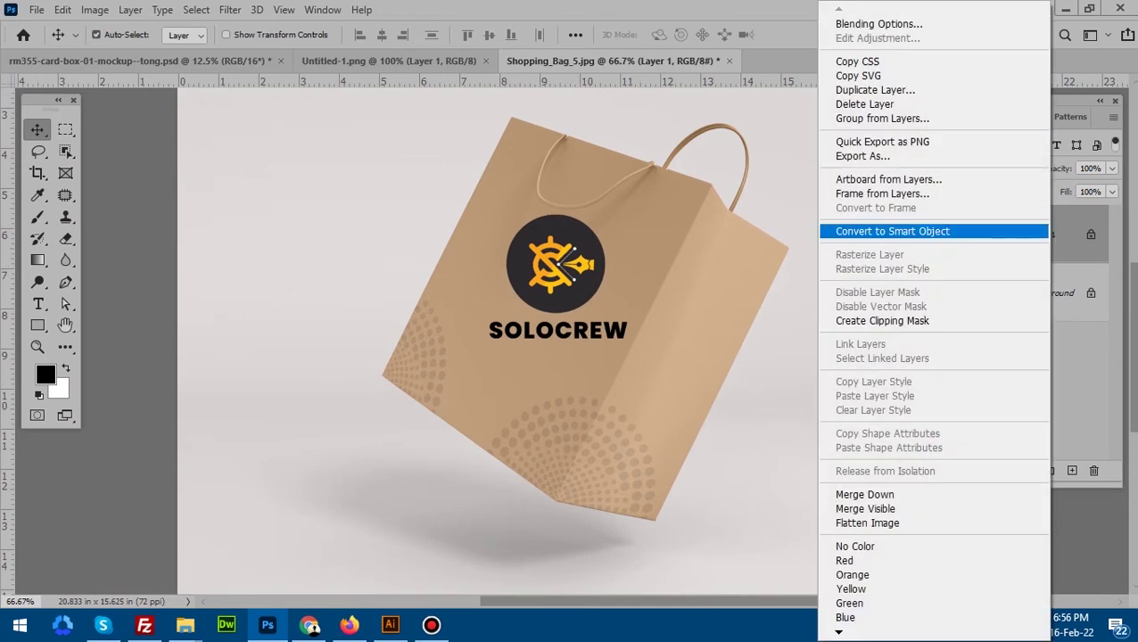
pyautogui.press('Escape')
pyautogui.click(961, 192)
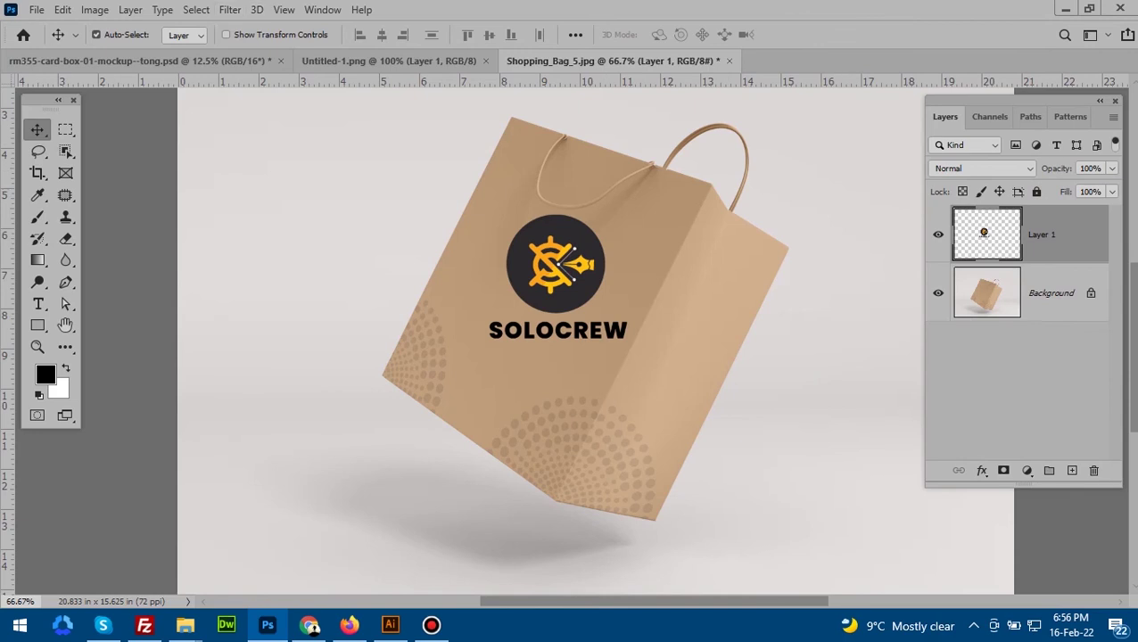
# Step: Select the whole logo with a rectangular marquee and cut it from Layer 1
pyautogui.click(65, 129)
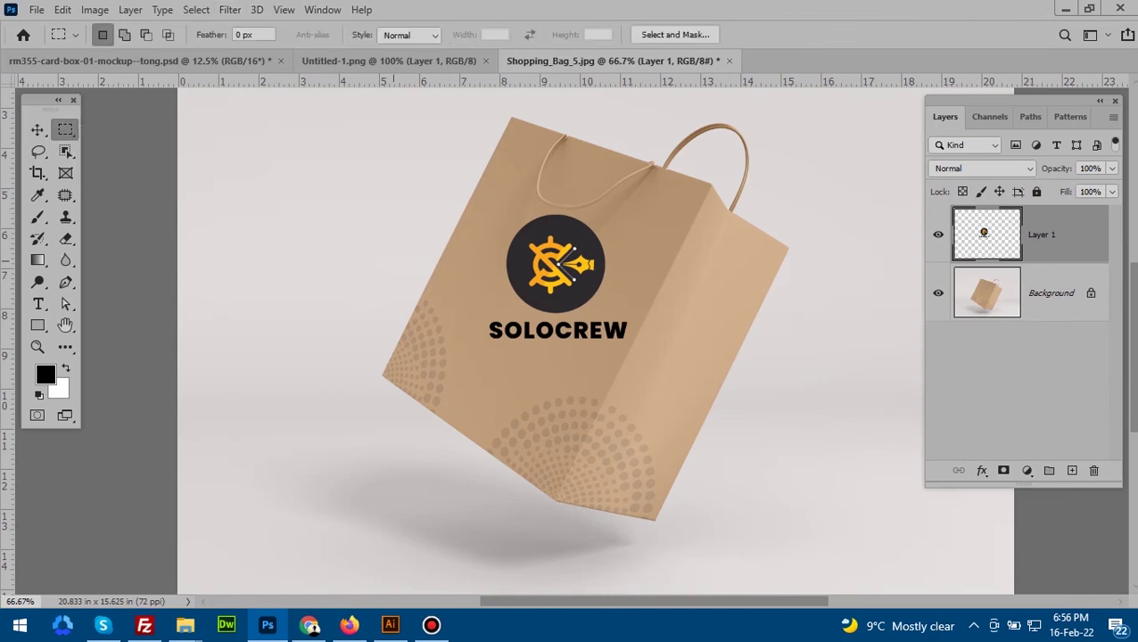
pyautogui.moveTo(436, 197); pyautogui.dragTo(653, 343)
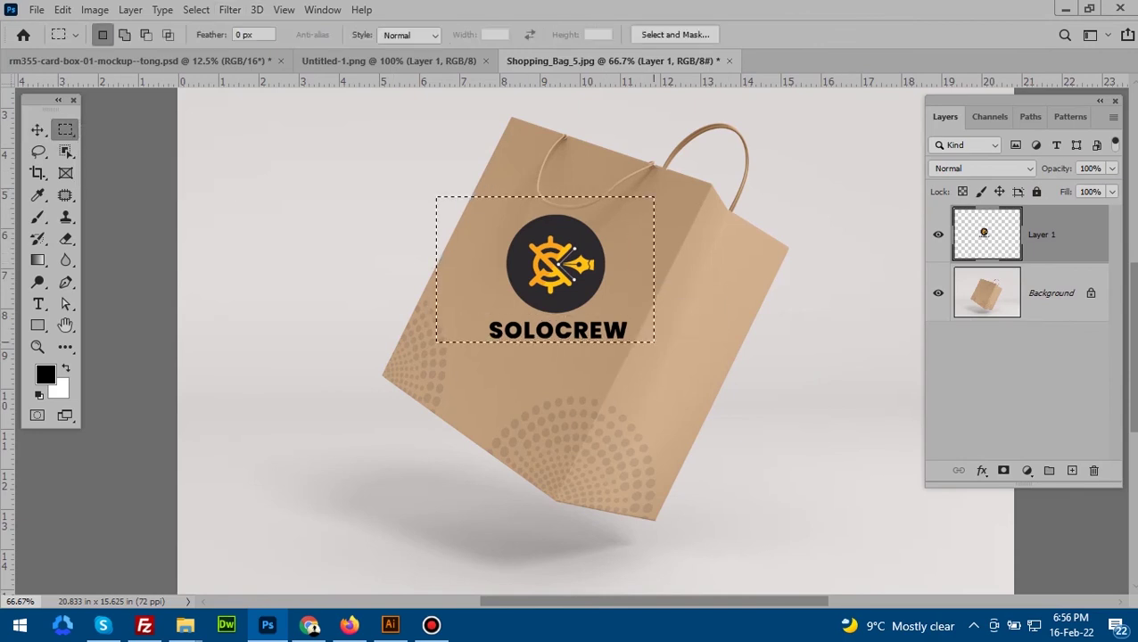
pyautogui.hotkey('ctrl', 'd')
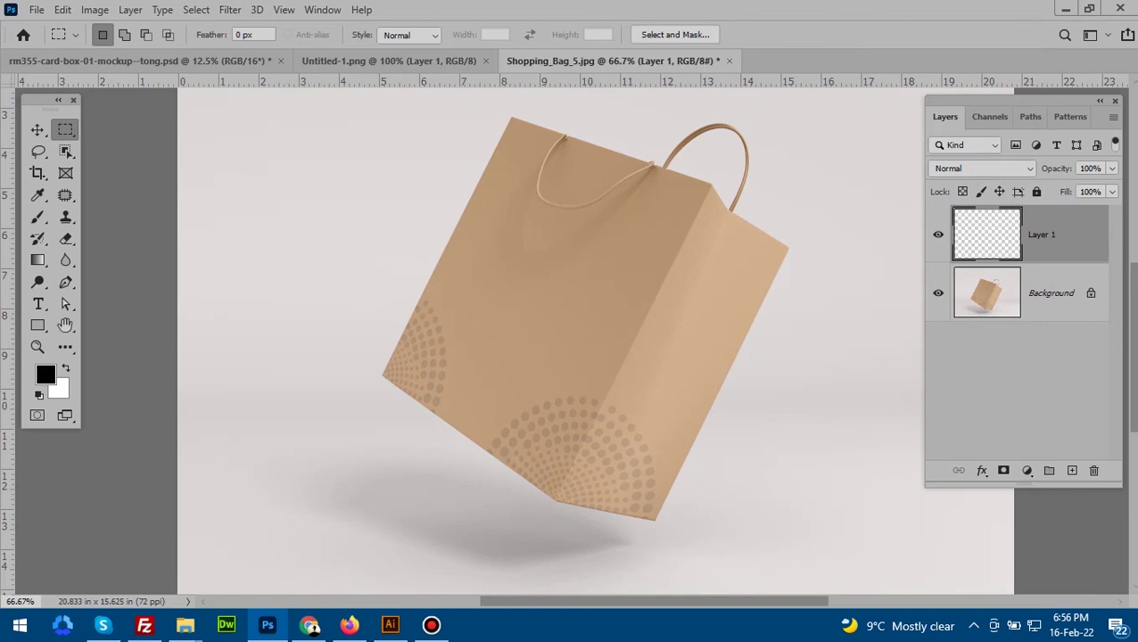
# Step: Open the Vanishing Point filter and create a perspective plane on the four corners of the bag's front face
pyautogui.click(229, 9)
pyautogui.moveTo(249, 198)
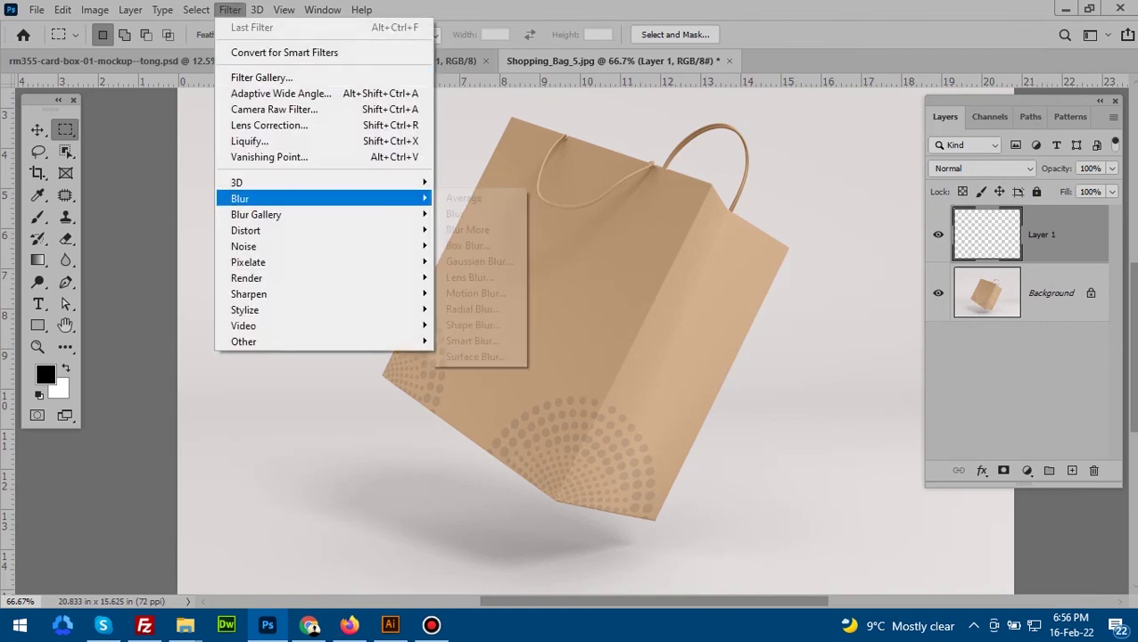
pyautogui.click(268, 157)
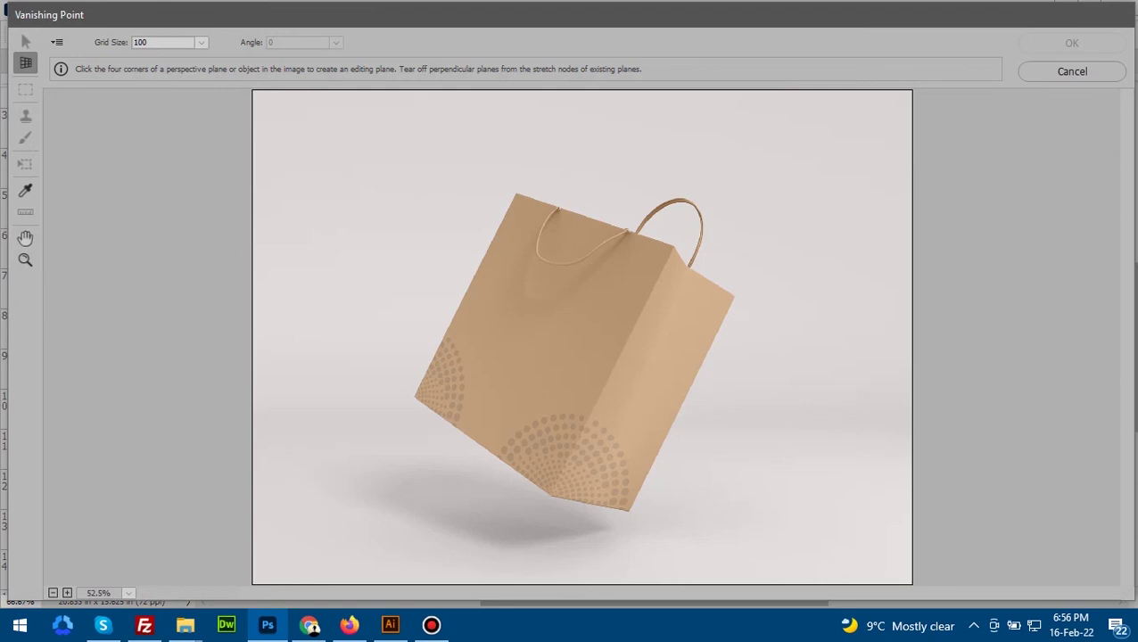
pyautogui.click(515, 194)
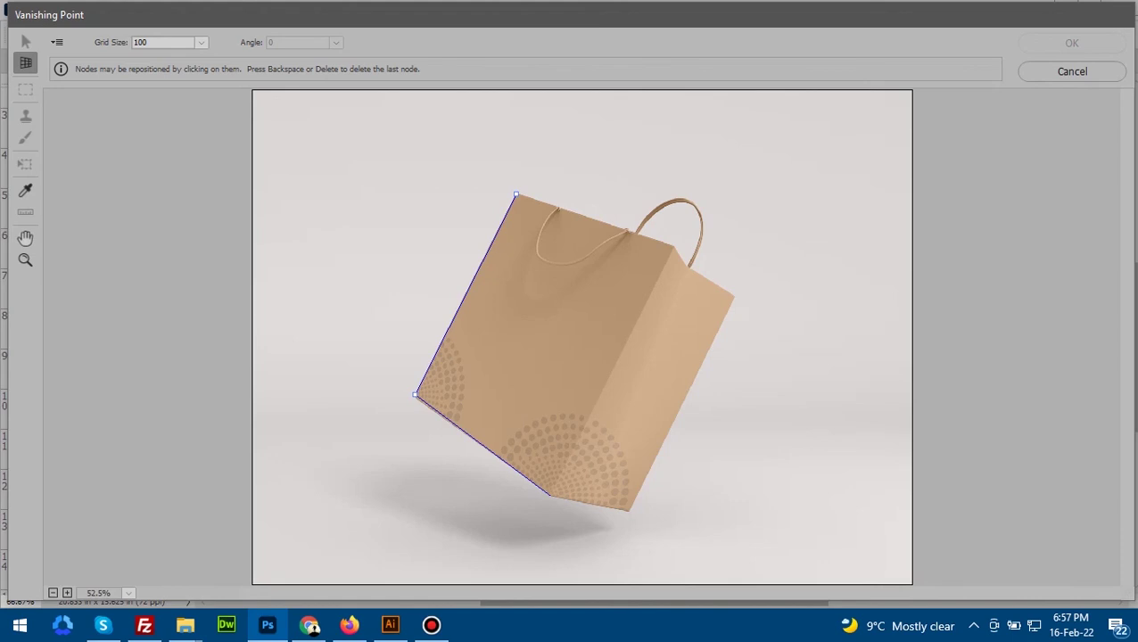
pyautogui.click(549, 493)
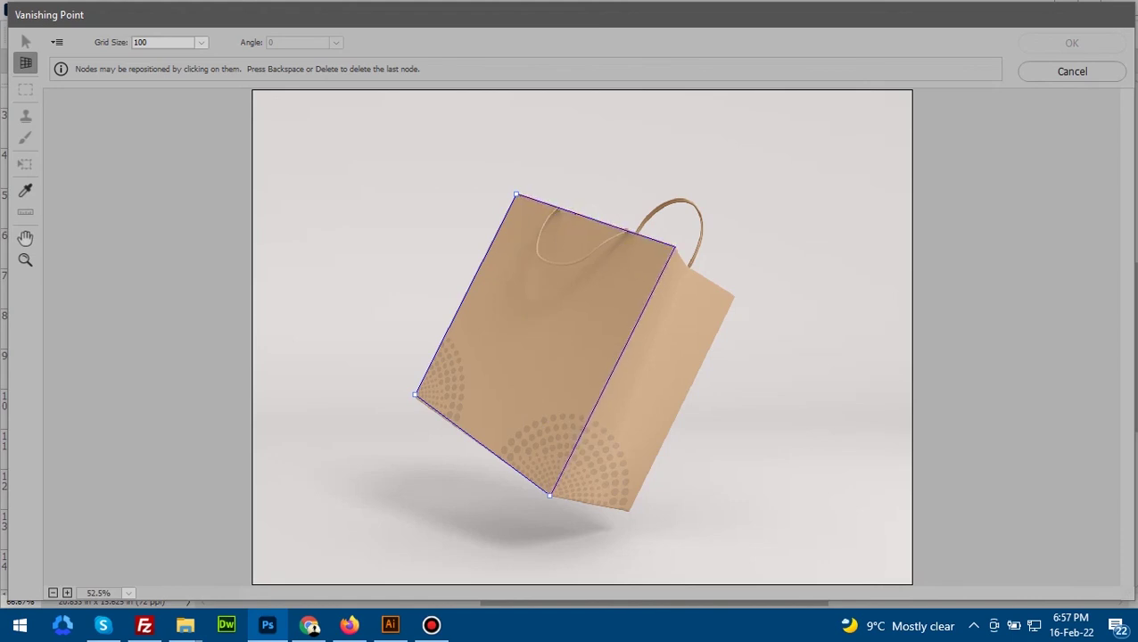
pyautogui.click(675, 246)
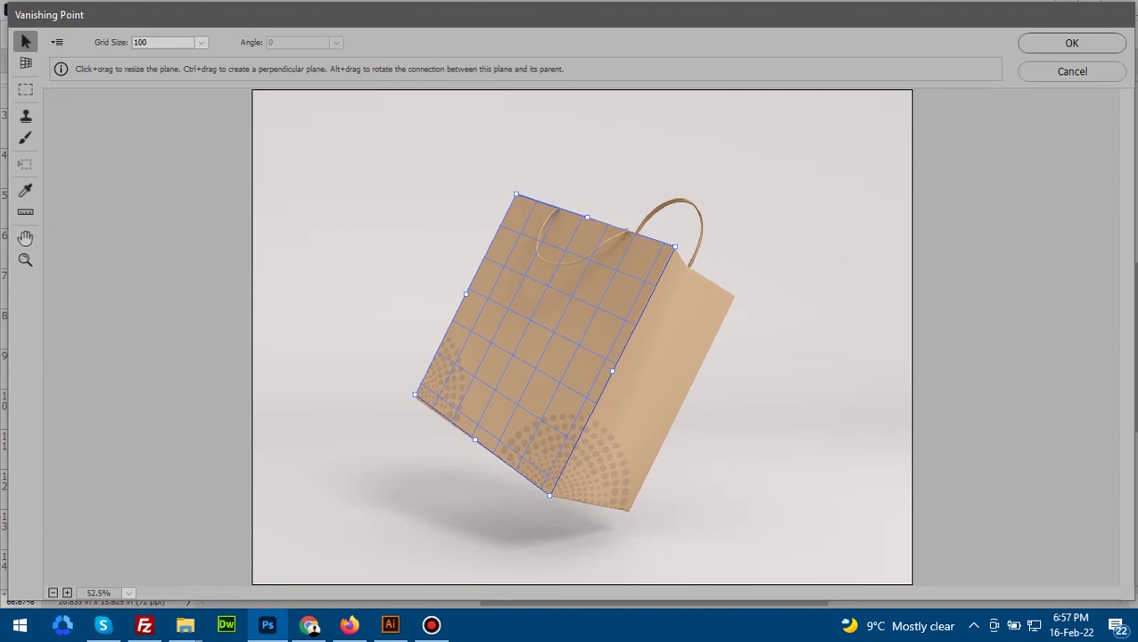
# Step: Create a perpendicular plane over the bag's side face and fit its two outer corner nodes to the side's corners
pyautogui.press('ctrl')
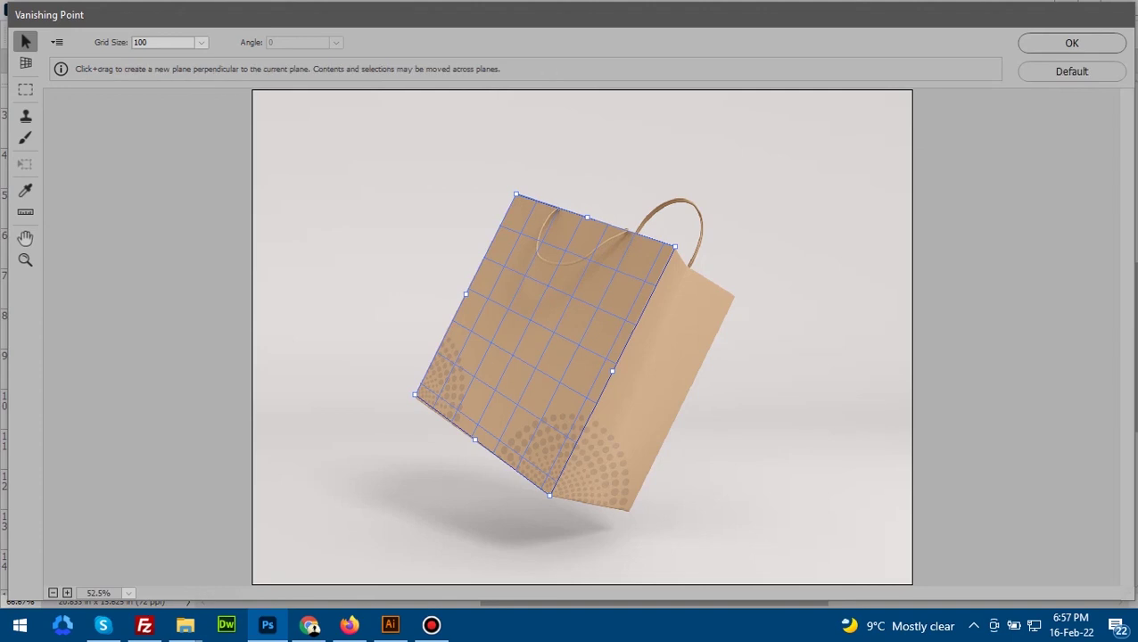
pyautogui.moveTo(611, 371); pyautogui.dragTo(680, 404)
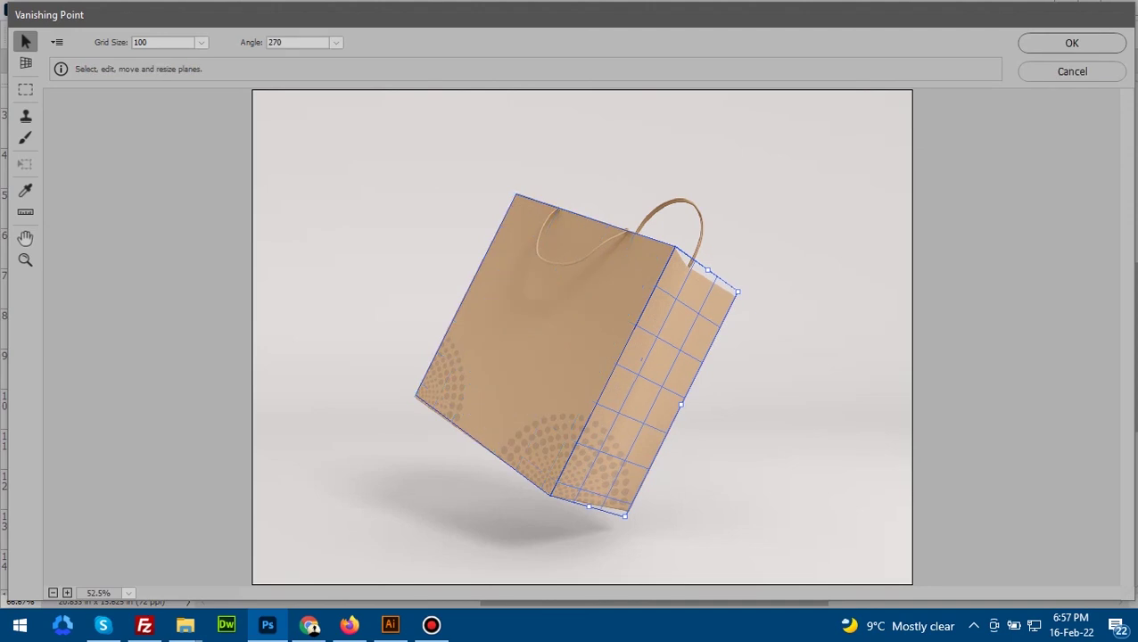
pyautogui.moveTo(625, 517); pyautogui.dragTo(628, 511)
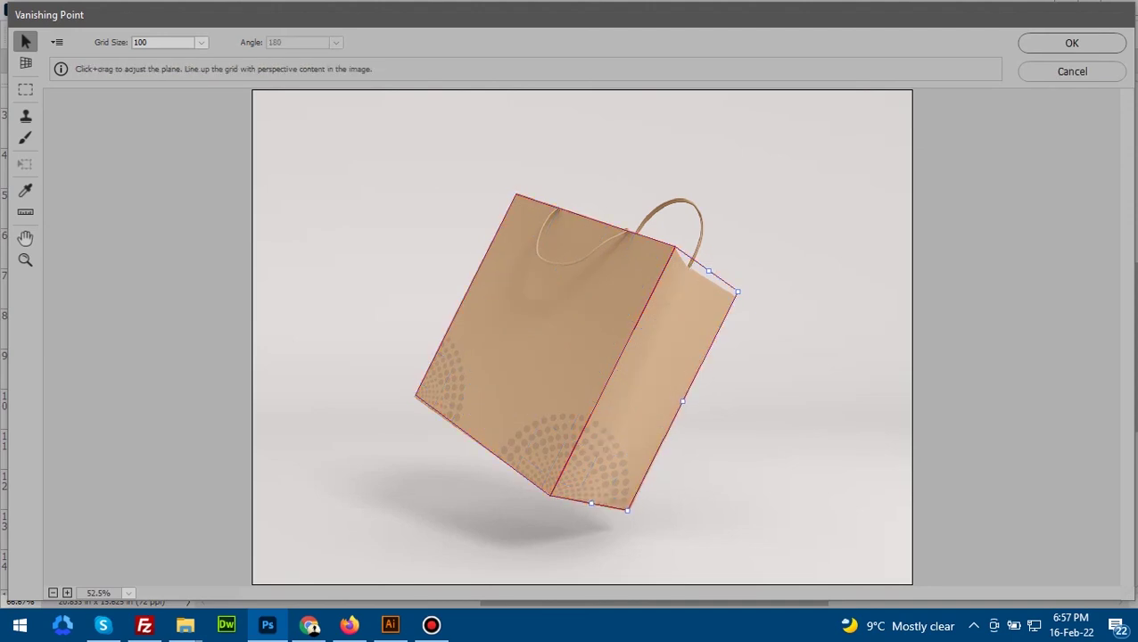
pyautogui.moveTo(737, 292); pyautogui.dragTo(734, 299)
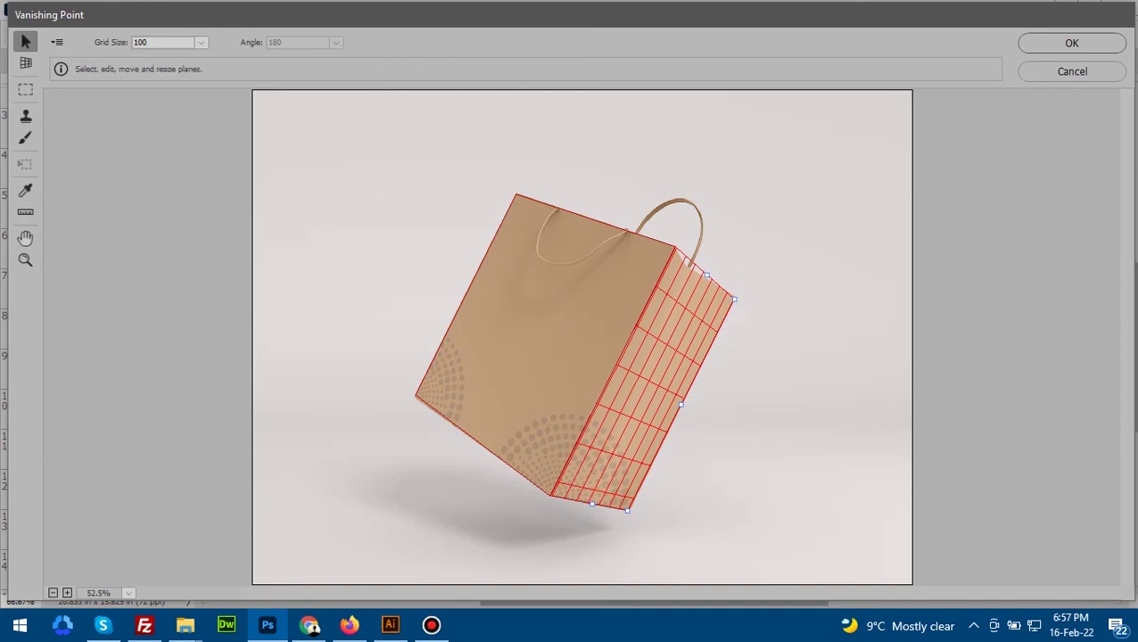
# Step: Select the front plane and paste the cut logo into Vanishing Point
pyautogui.click(562, 348)
pyautogui.press('alt')
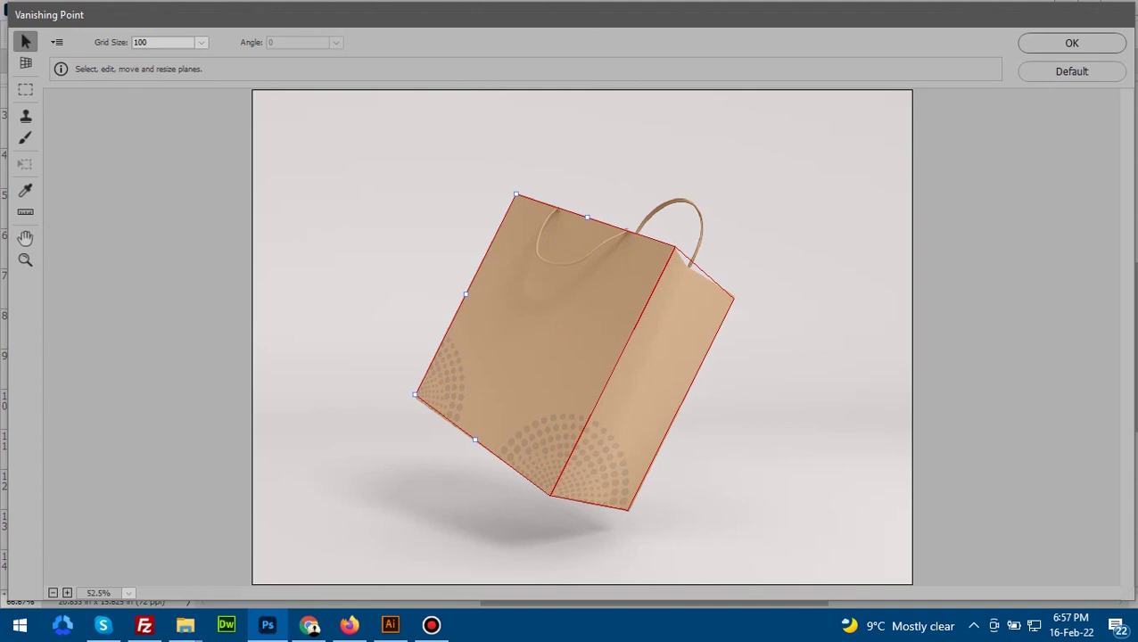
pyautogui.hotkey('ctrl', 'v')
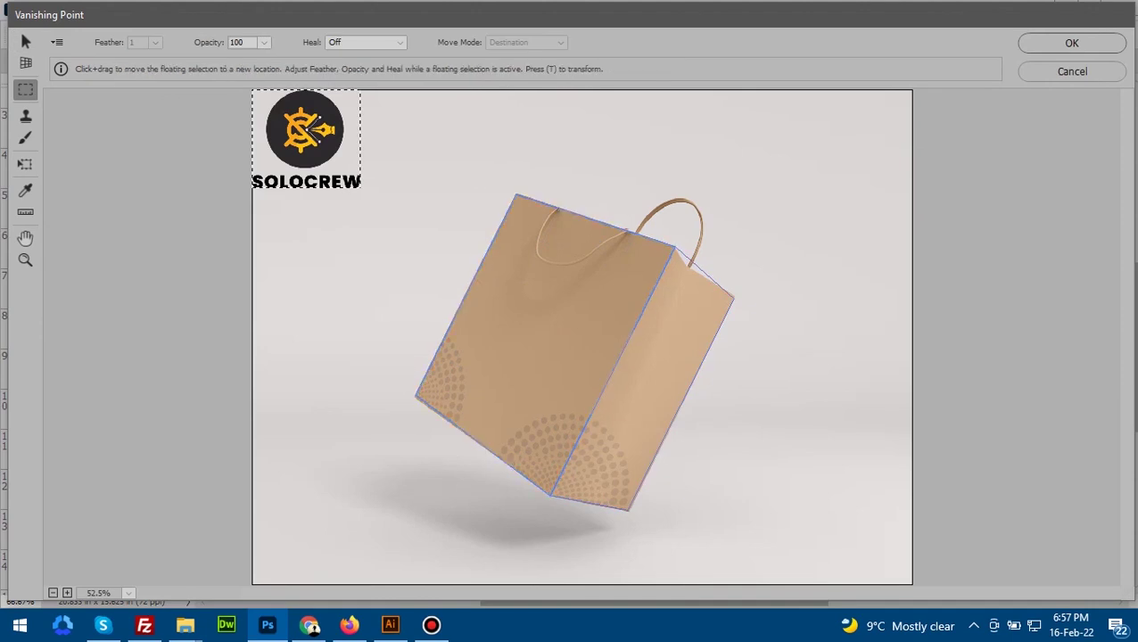
# Step: Place the pasted logo on the bag's front face in perspective and scale it down proportionally to fit
pyautogui.moveTo(308, 133)
pyautogui.mouseDown()
pyautogui.moveTo(513, 312)
pyautogui.moveTo(535, 318)
pyautogui.mouseUp()
pyautogui.press('t')
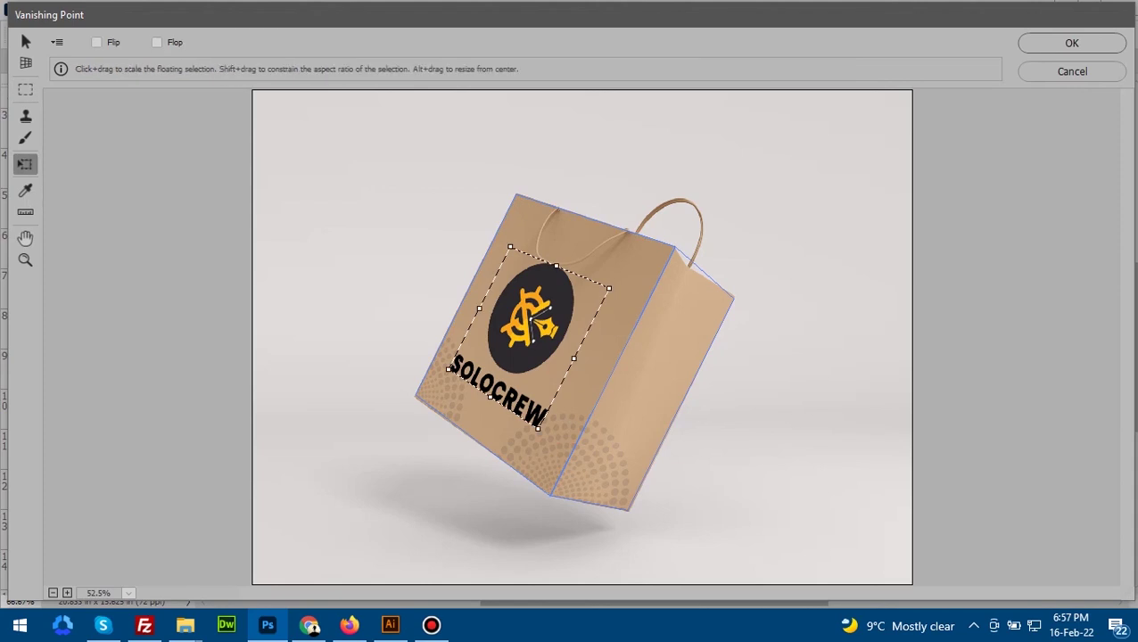
pyautogui.moveTo(538, 428); pyautogui.dragTo(533, 399)
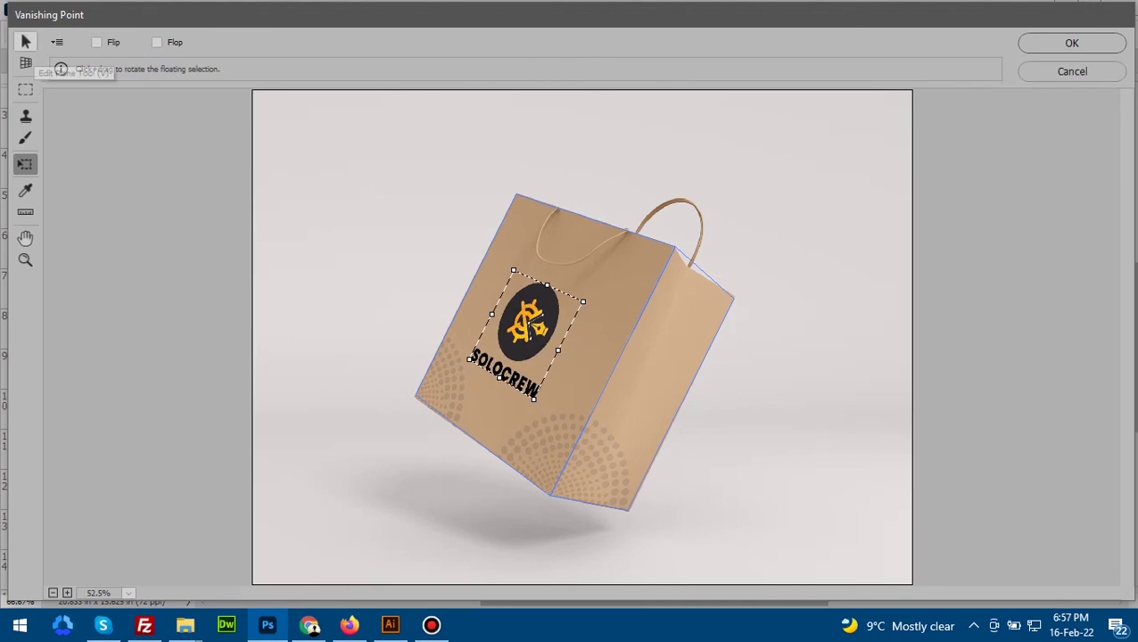
# Step: Select the bag's side plane and paste a second copy of the logo into Vanishing Point
pyautogui.press('v')
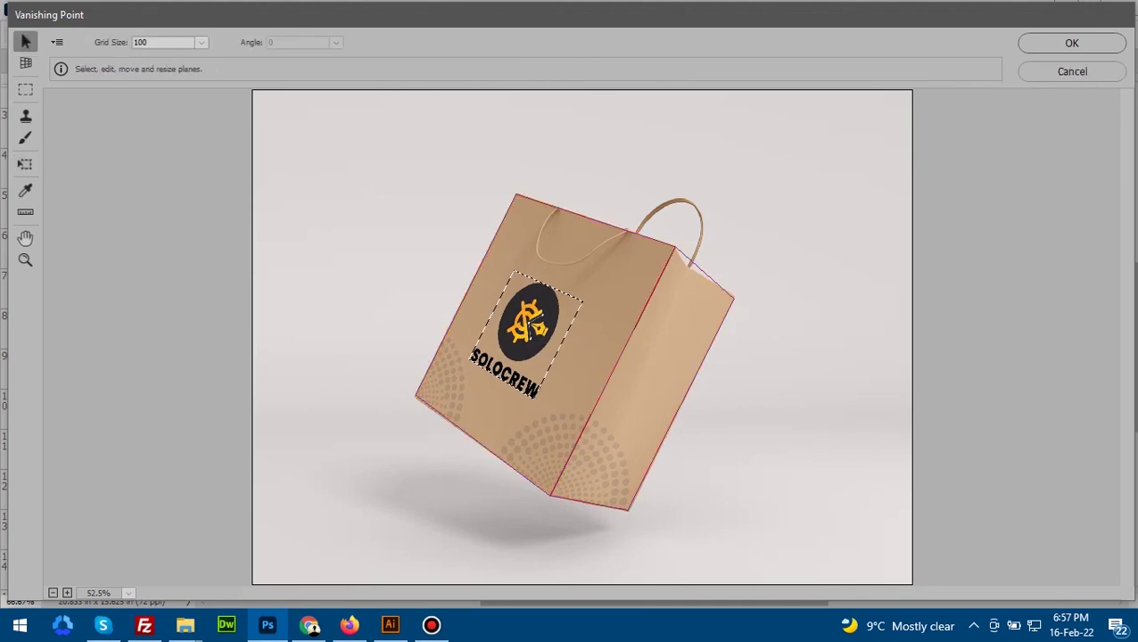
pyautogui.click(647, 387)
pyautogui.hotkey('ctrl', 'v')
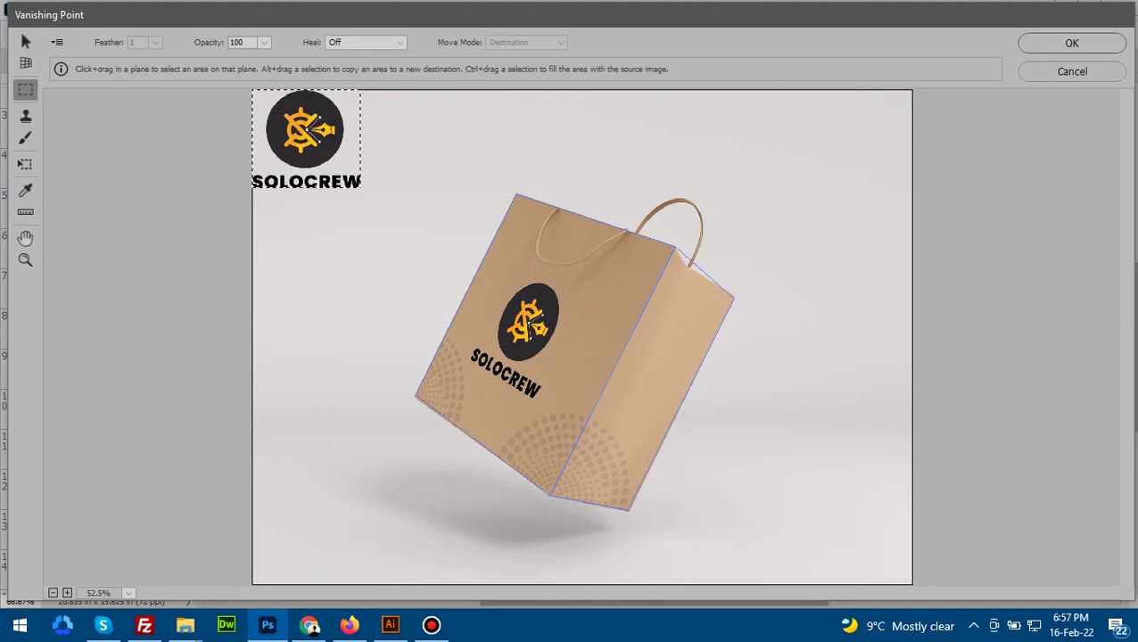
# Step: Scale the second logo down proportionally, place it on the lower part of the bag's side face and apply the filter
pyautogui.press('t')
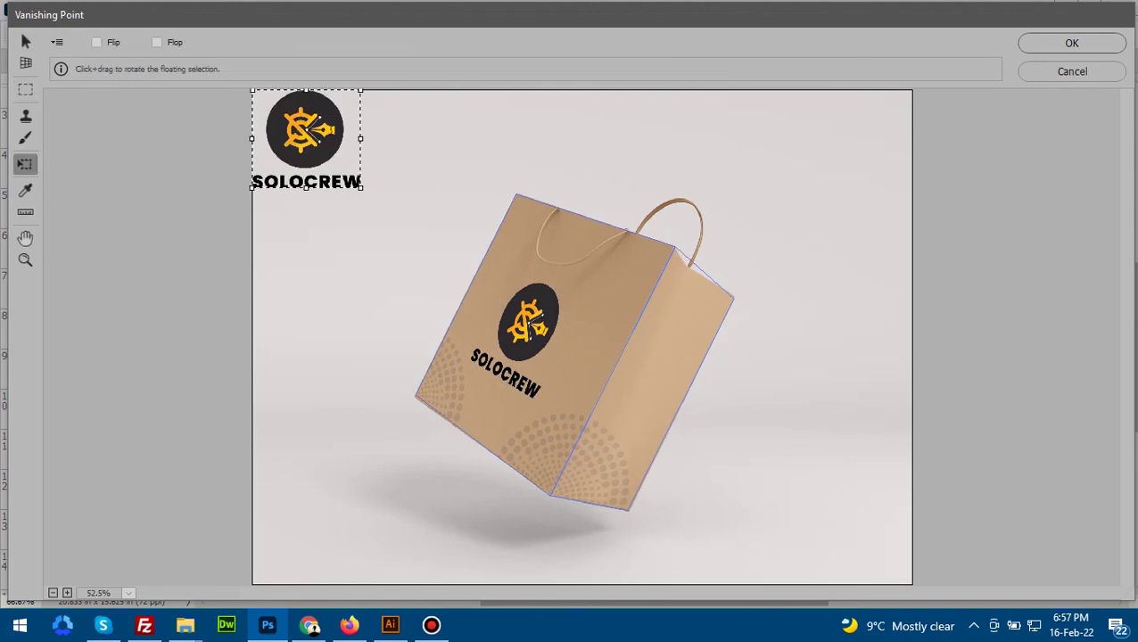
pyautogui.moveTo(361, 187); pyautogui.dragTo(337, 166)
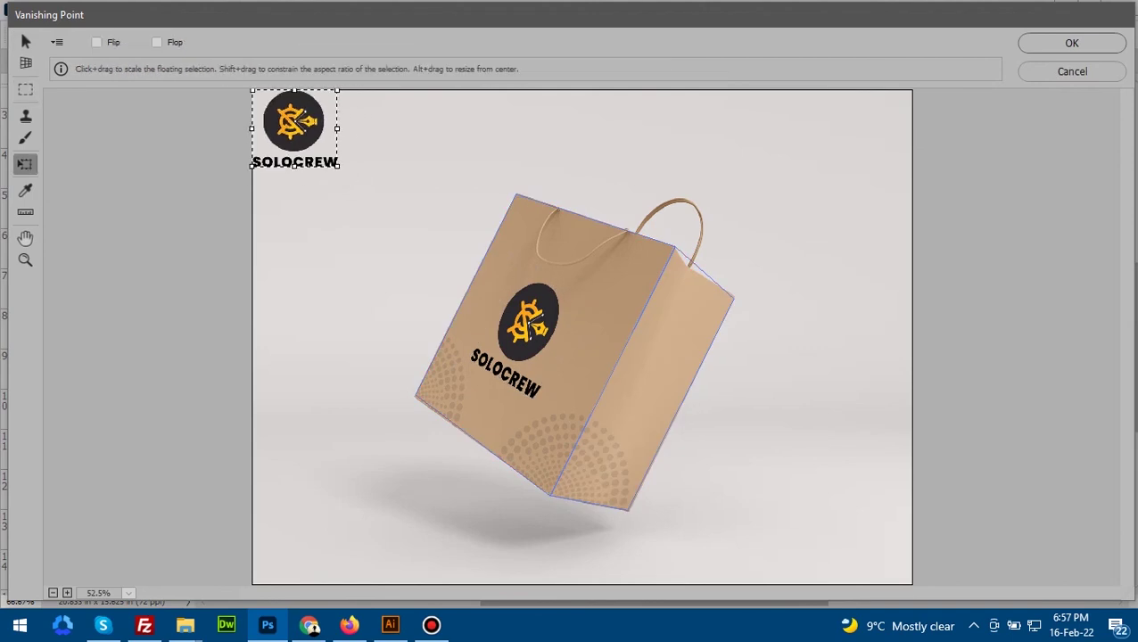
pyautogui.moveTo(294, 134); pyautogui.dragTo(645, 397)
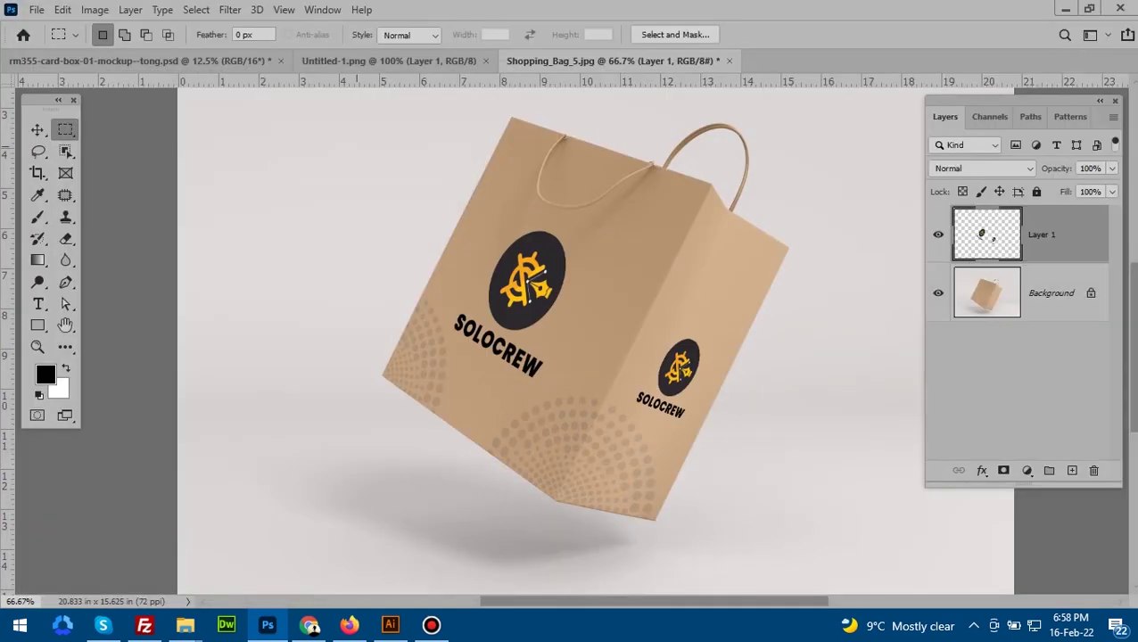
pyautogui.press('v')
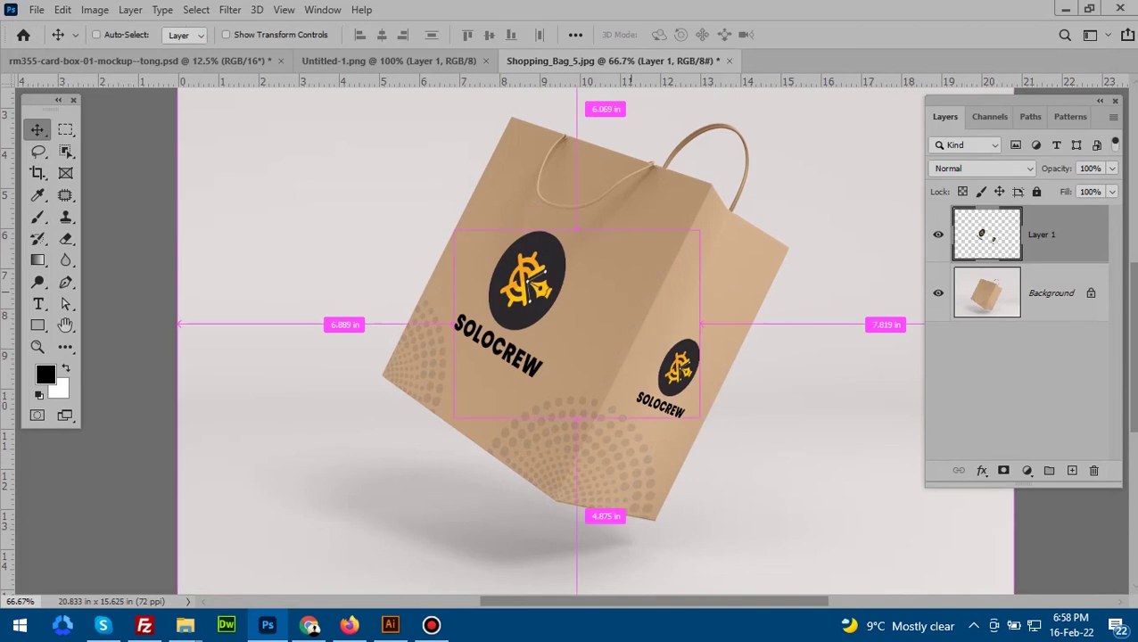
pyautogui.hotkey('ctrl', '-')
pyautogui.hotkey('ctrl', '-')
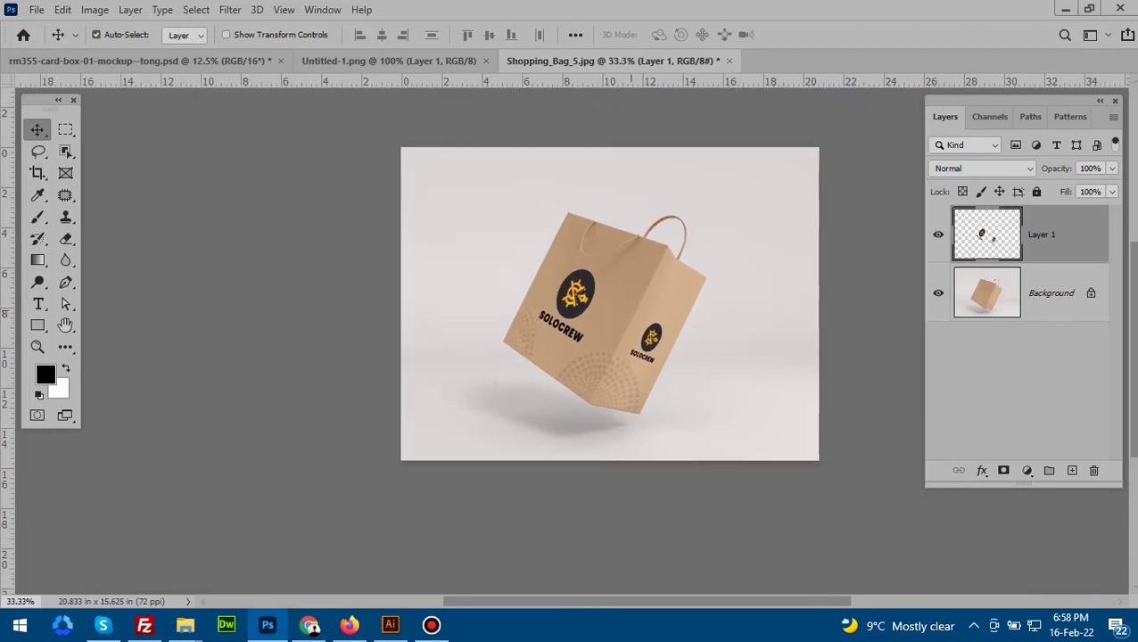